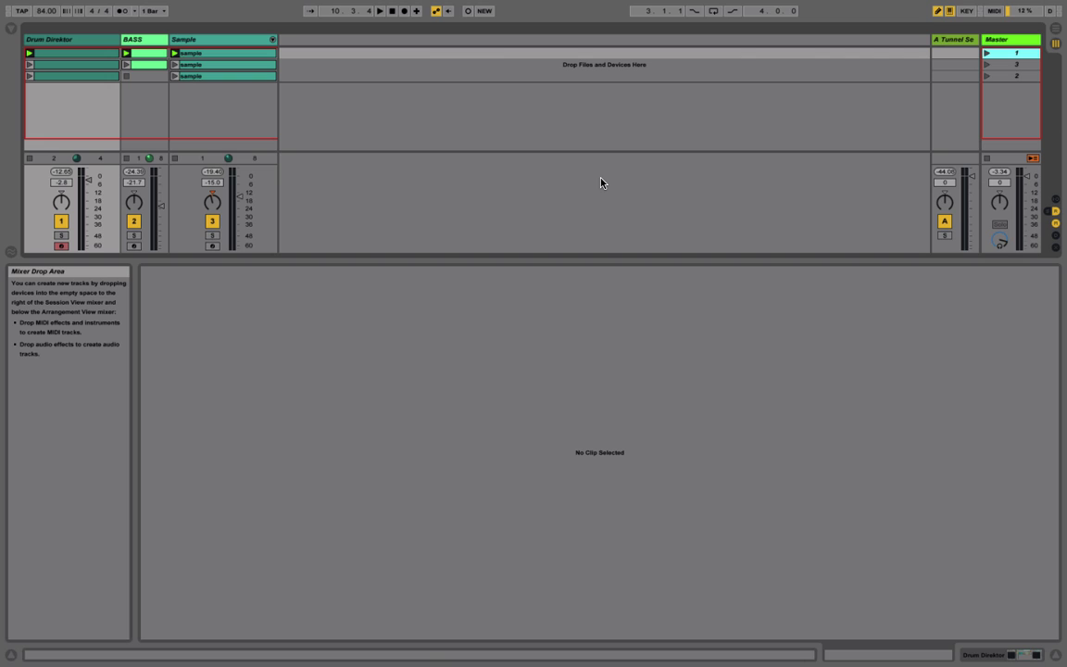
# - Open the Kontakt 5 window with Drum Direktor FNK-3 from the Drum Direktor track's device chain
pyautogui.click(63, 39)
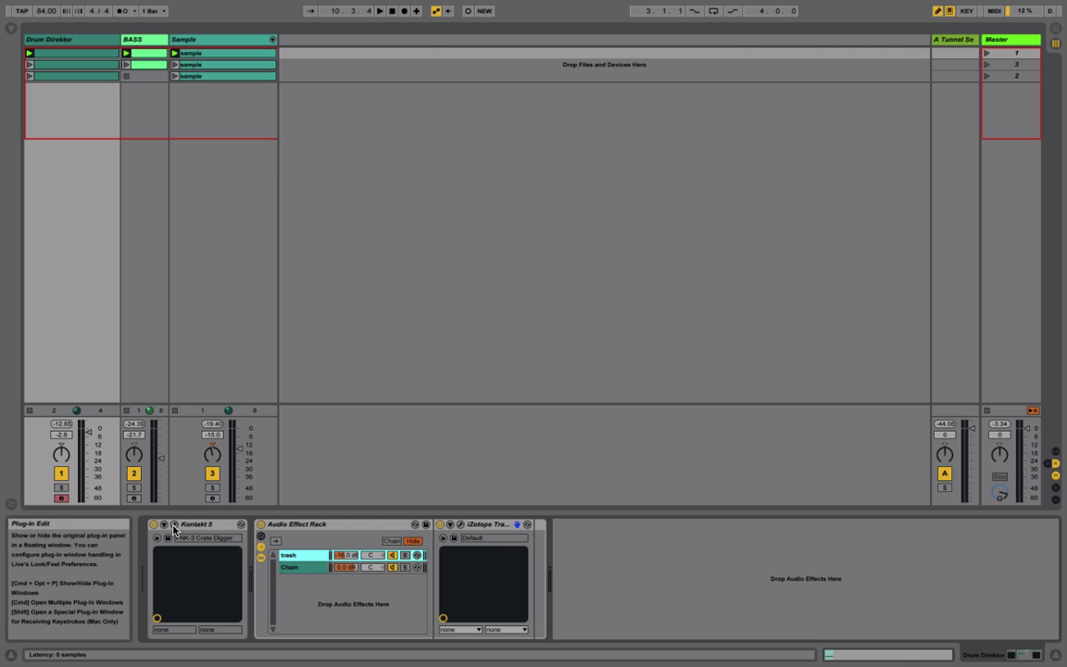
pyautogui.click(174, 525)
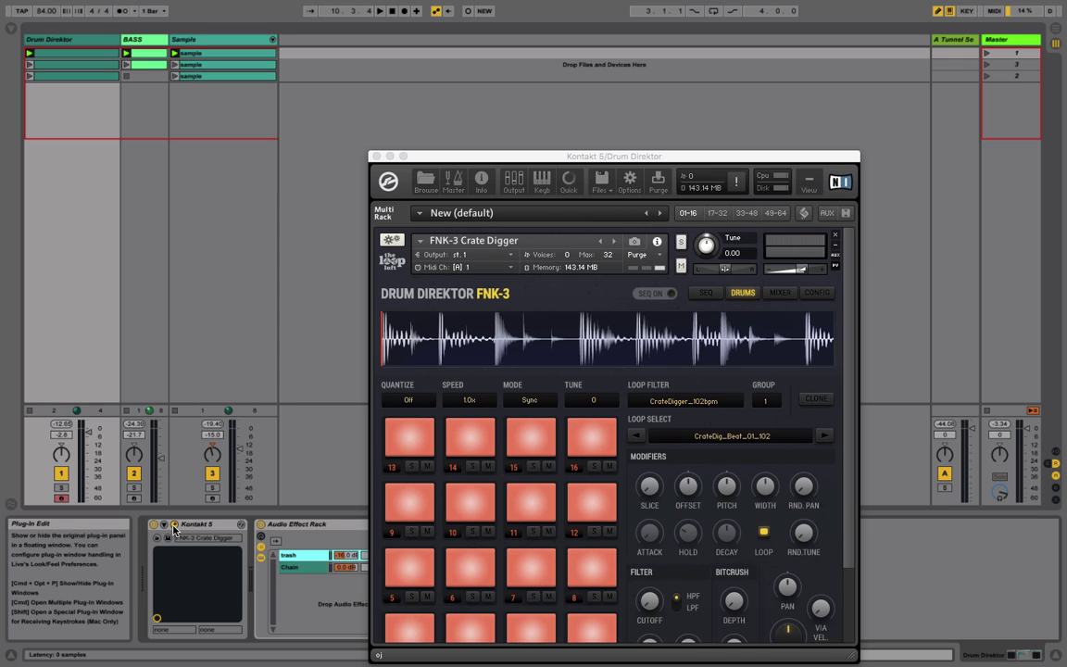
# - Raise the Kontakt window to reveal all sixteen pads, then audition and stop pad 1's CrateDig_Beat_01_102 loop
pyautogui.click(463, 158)
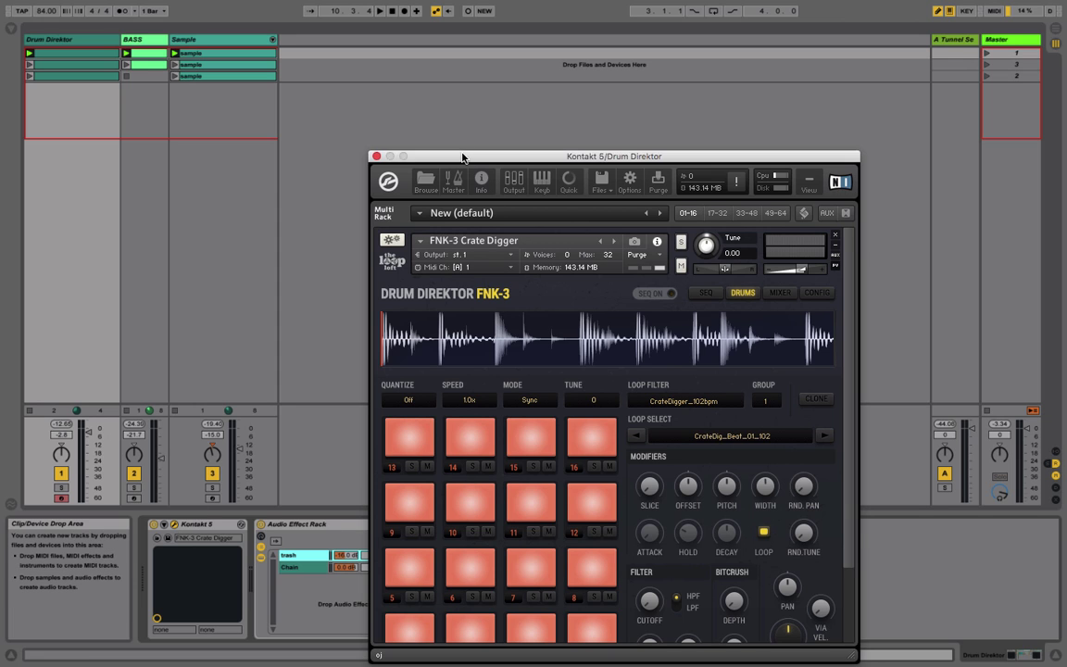
pyautogui.moveTo(463, 157); pyautogui.dragTo(466, 60)
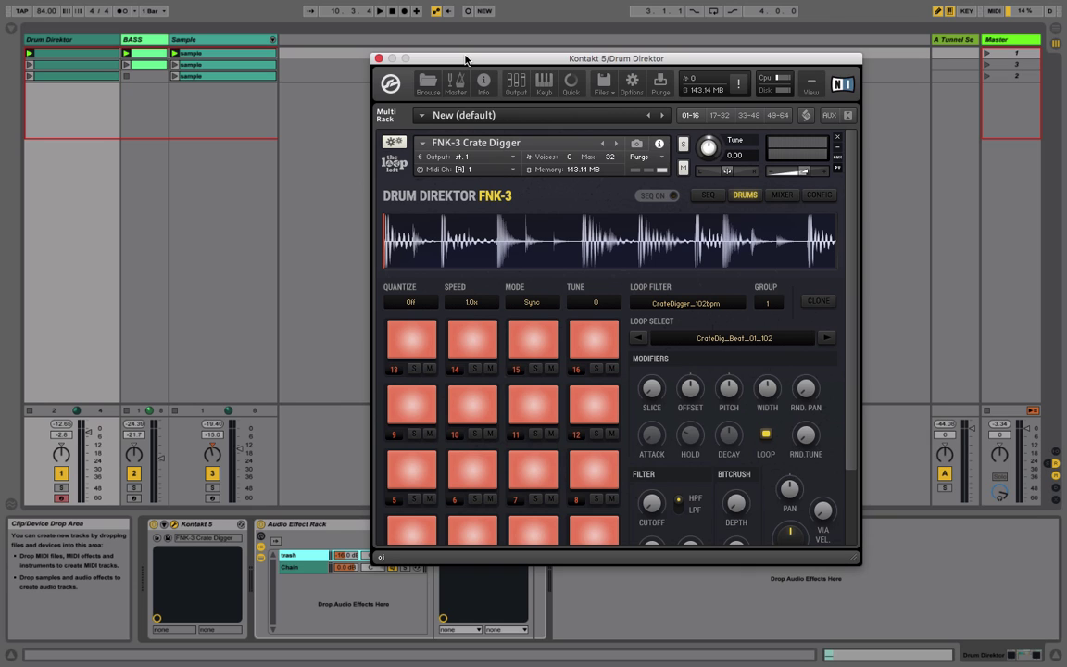
pyautogui.scroll(-2, 488, 343)
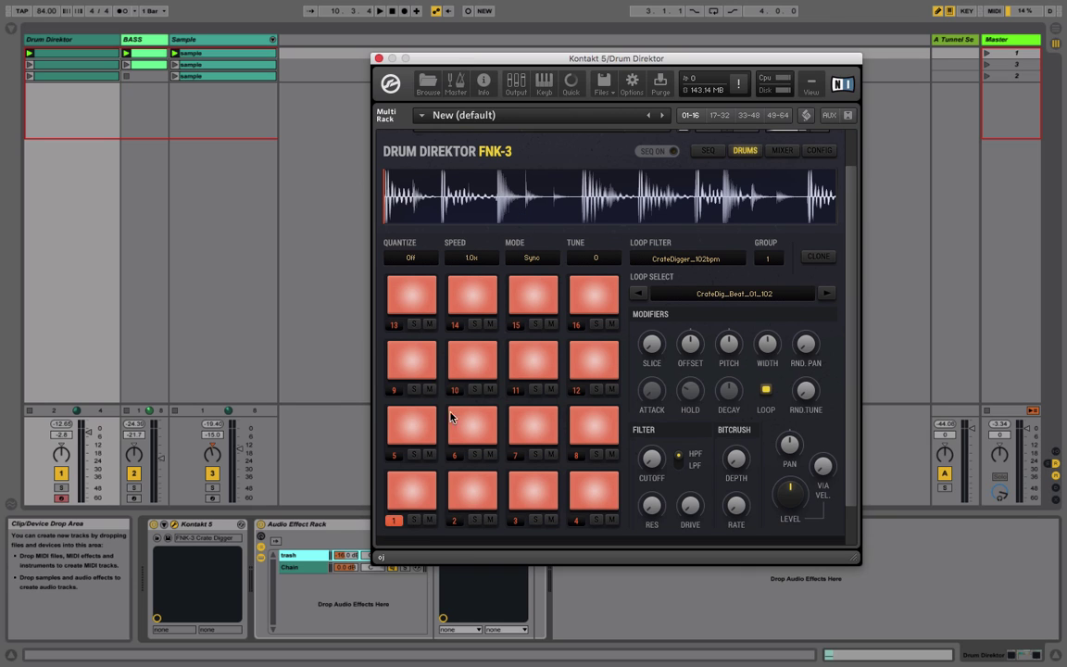
pyautogui.click(411, 493)
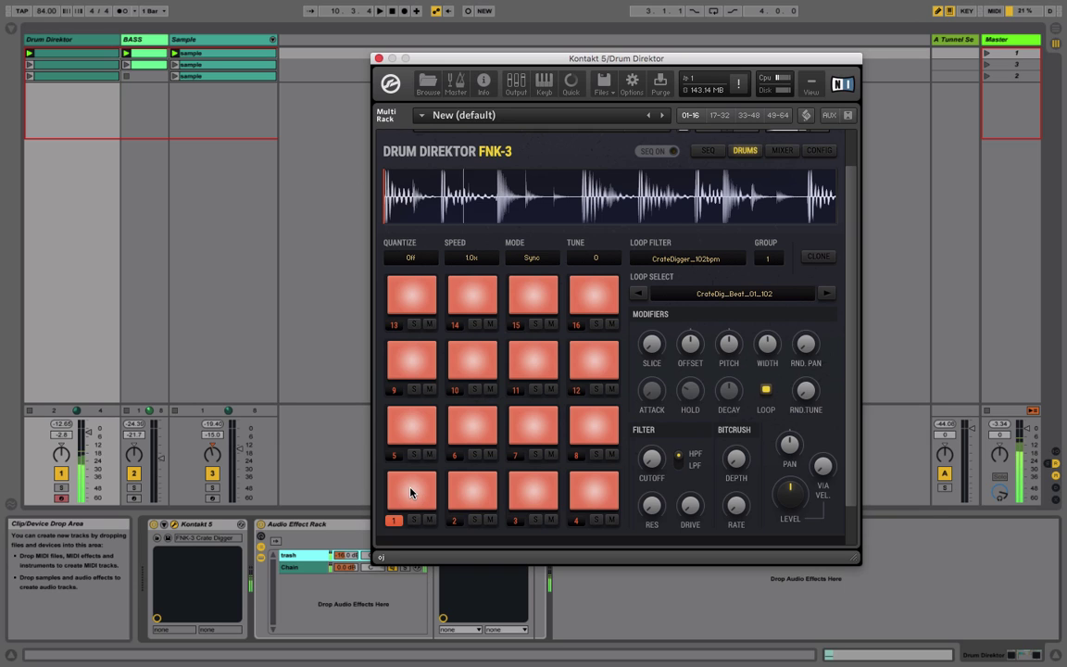
pyautogui.click(392, 11)
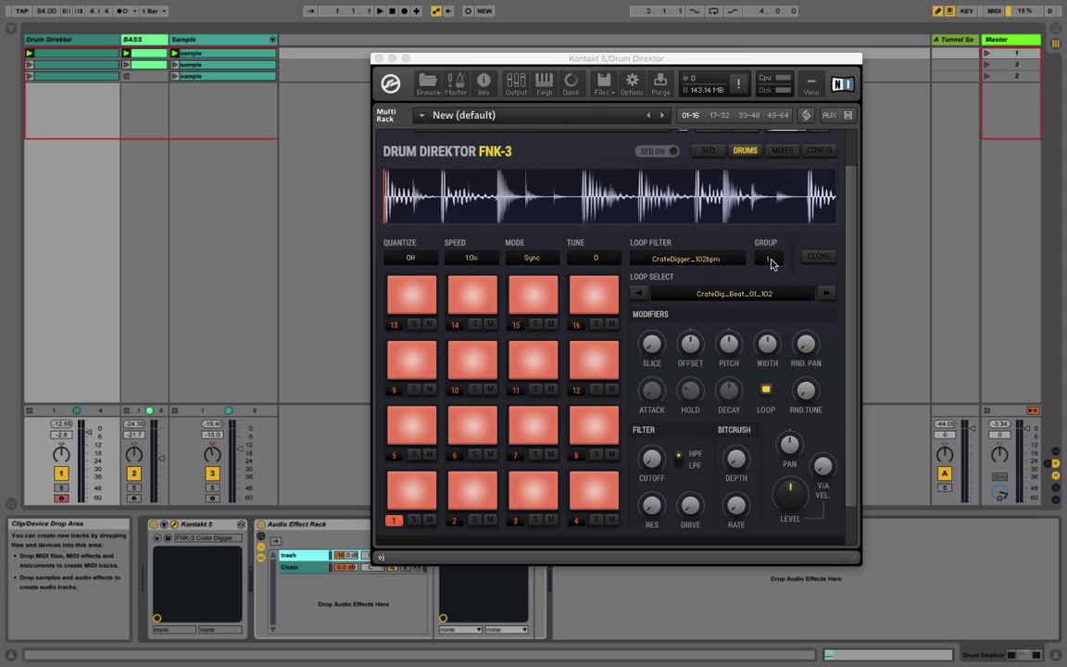
# - Load CrateDig_Beat_02_102 as pad 1's loop from the Loop Select list
pyautogui.click(735, 295)
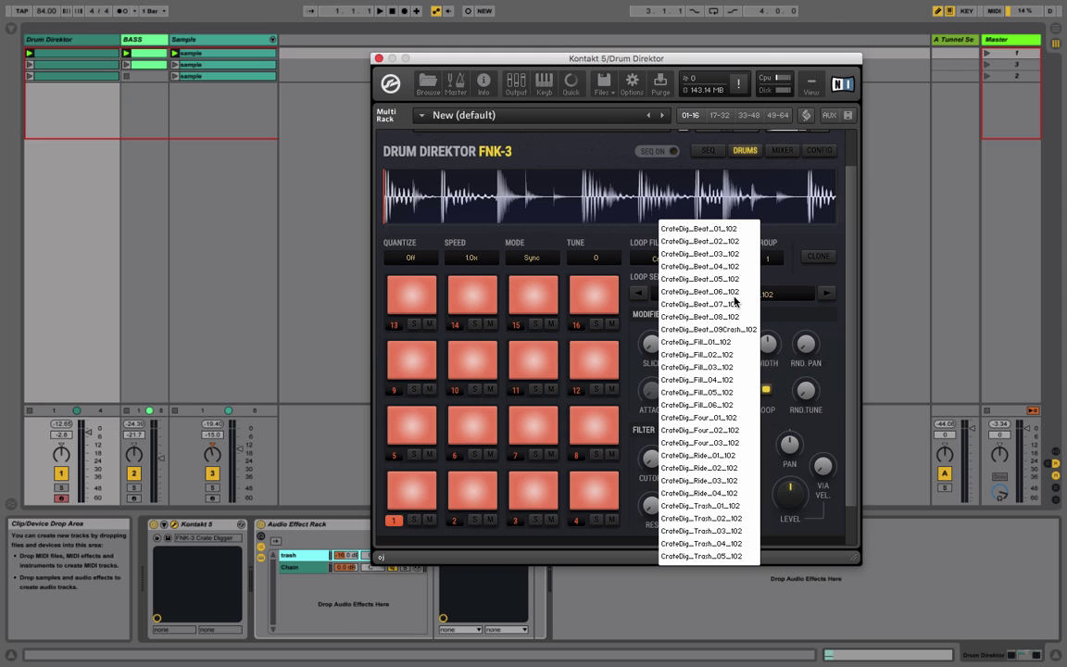
pyautogui.click(708, 242)
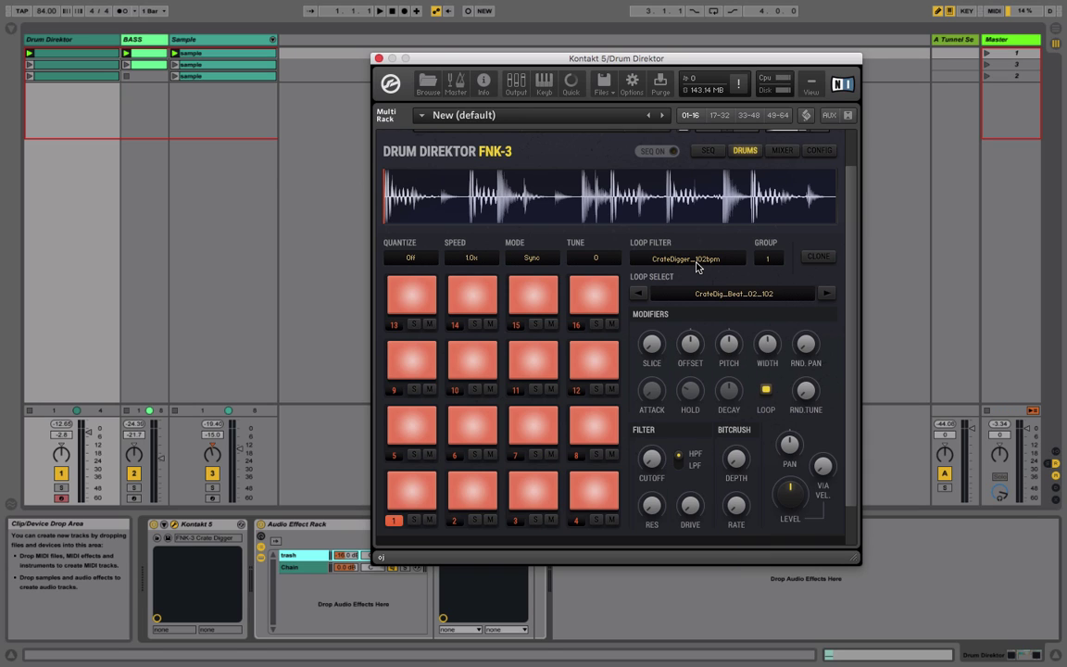
# - Filter loops to Kick_Drum, then return the filter to CrateDigger_102bpm with CrateDig_Beat_01_102 on pad 1
pyautogui.click(682, 260)
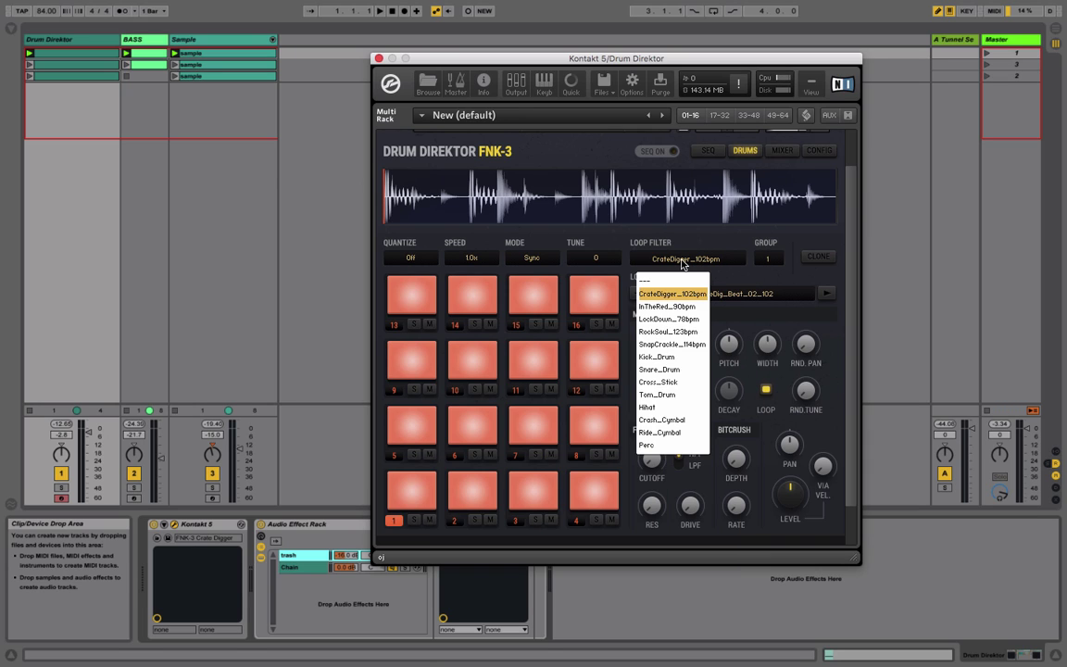
pyautogui.click(668, 357)
pyautogui.click(674, 265)
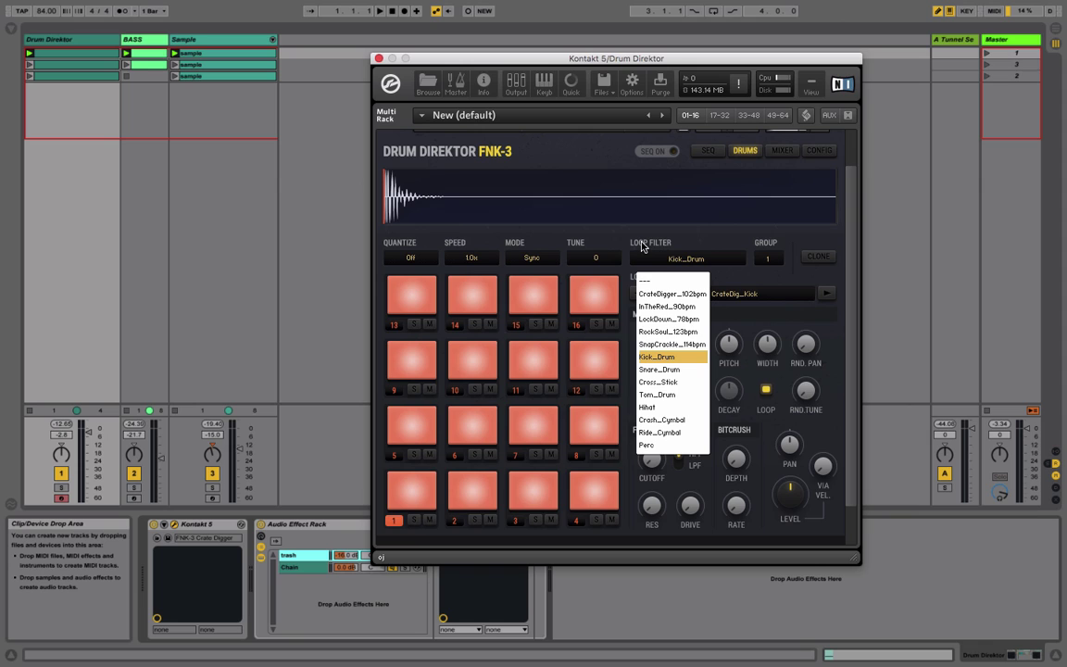
pyautogui.click(642, 248)
pyautogui.scroll(1, 653, 258)
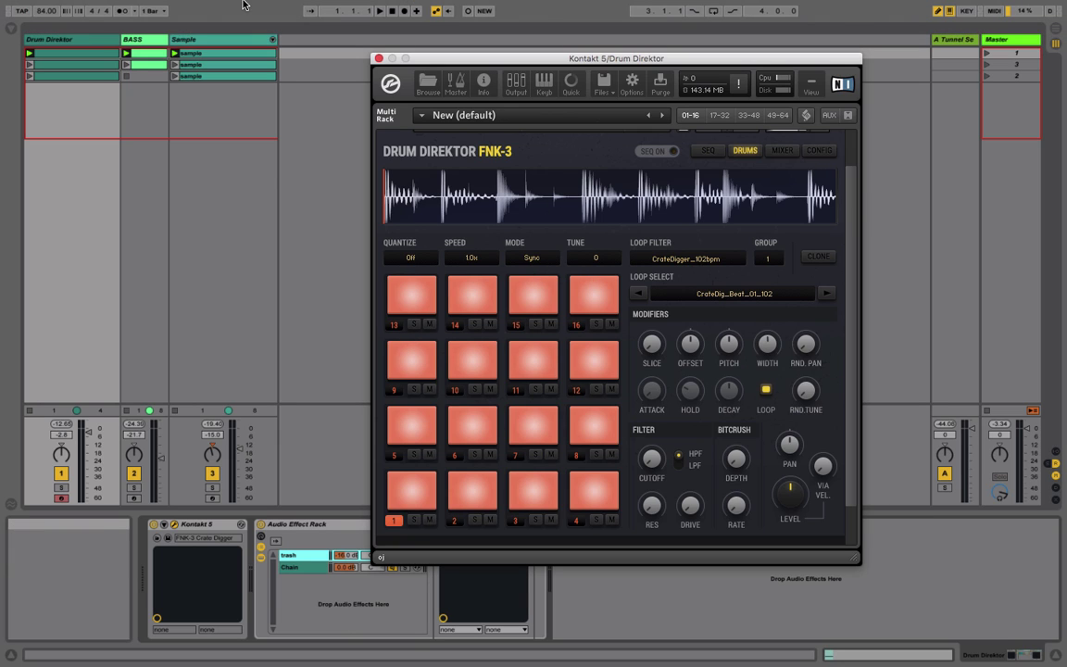
# - Open the first Drum Direktor clip in the MIDI note editor, with the plug-in window moved right
pyautogui.click(90, 55)
pyautogui.doubleClick(90, 56)
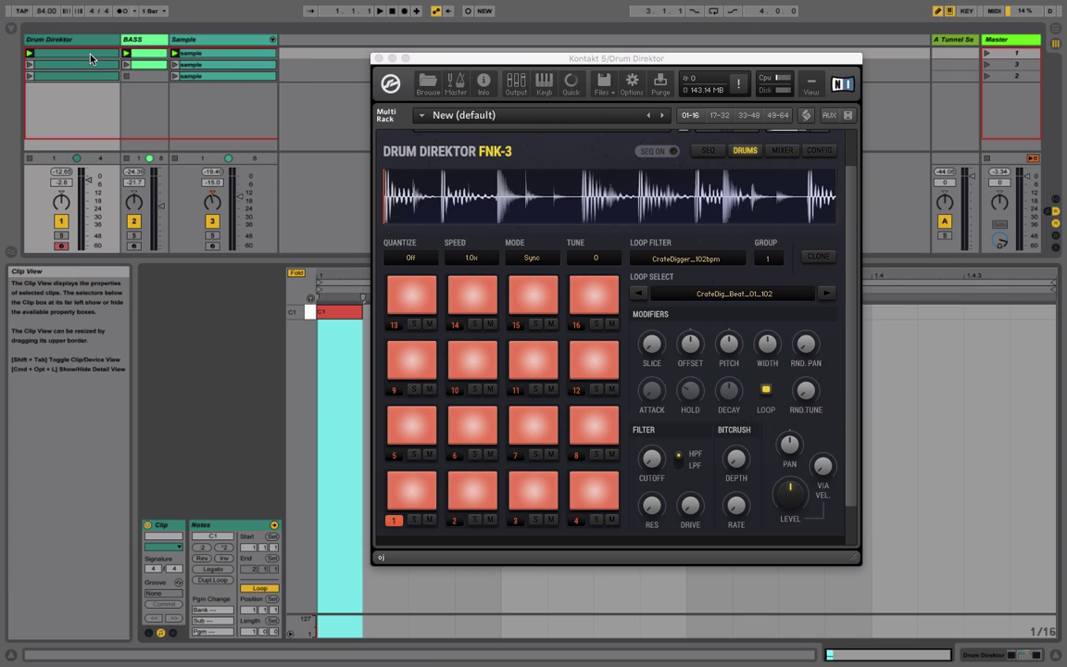
pyautogui.moveTo(401, 57); pyautogui.dragTo(706, 43)
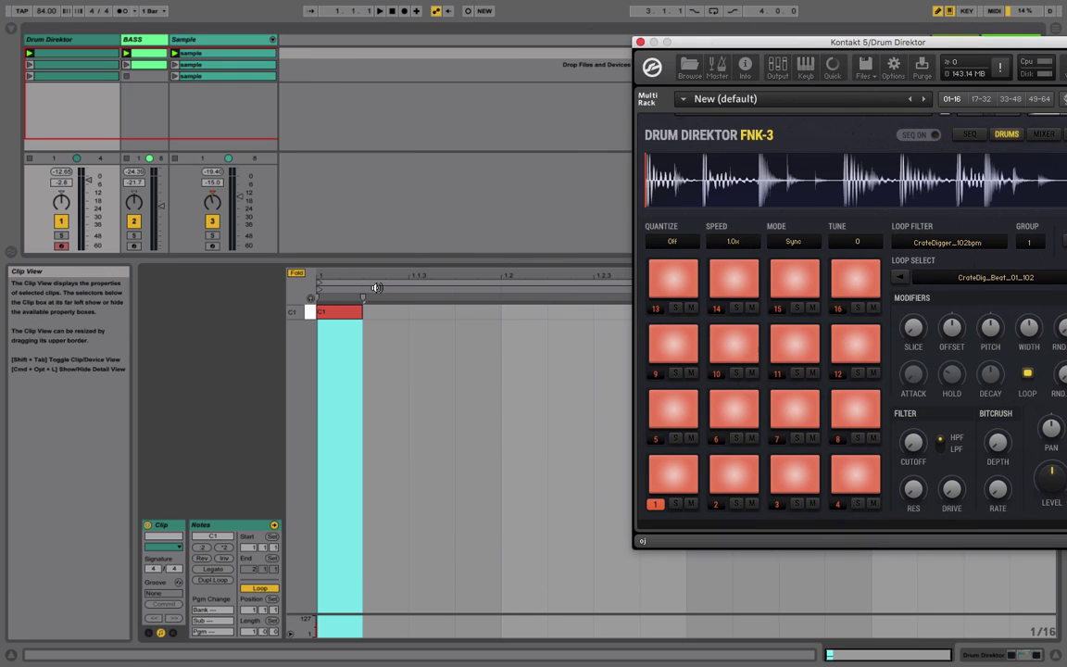
# - Start playback and set the Live Set tempo to 84 BPM
pyautogui.press('space')
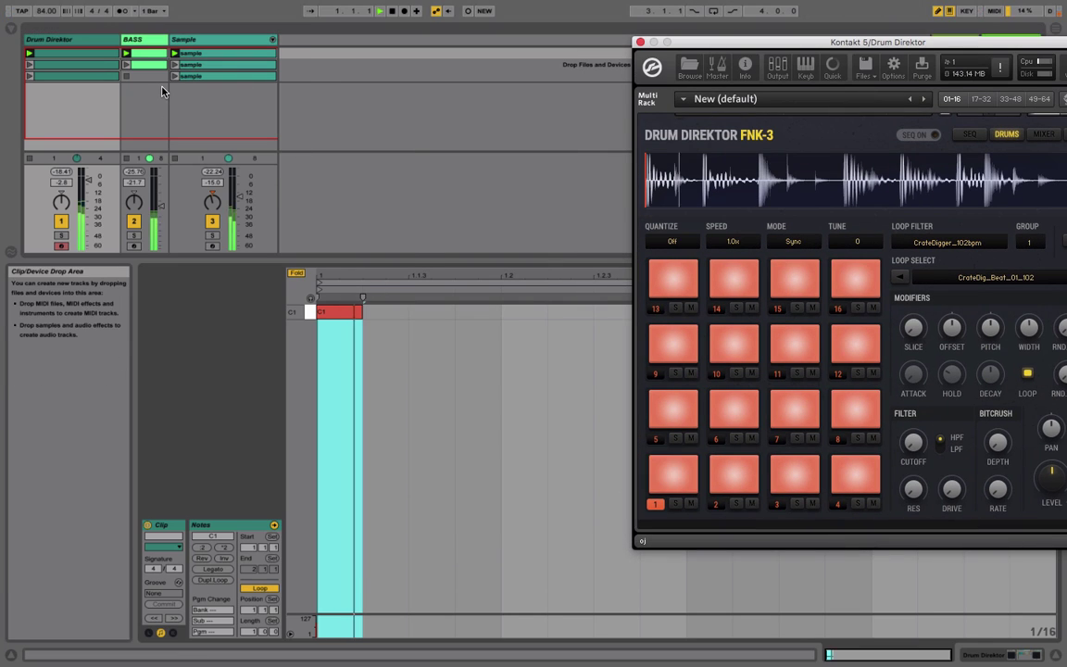
pyautogui.click(41, 11)
pyautogui.moveTo(41, 11)
pyautogui.mouseDown()
pyautogui.moveTo(41, 1)
pyautogui.moveTo(40, 24)
pyautogui.moveTo(41, 13)
pyautogui.mouseUp()
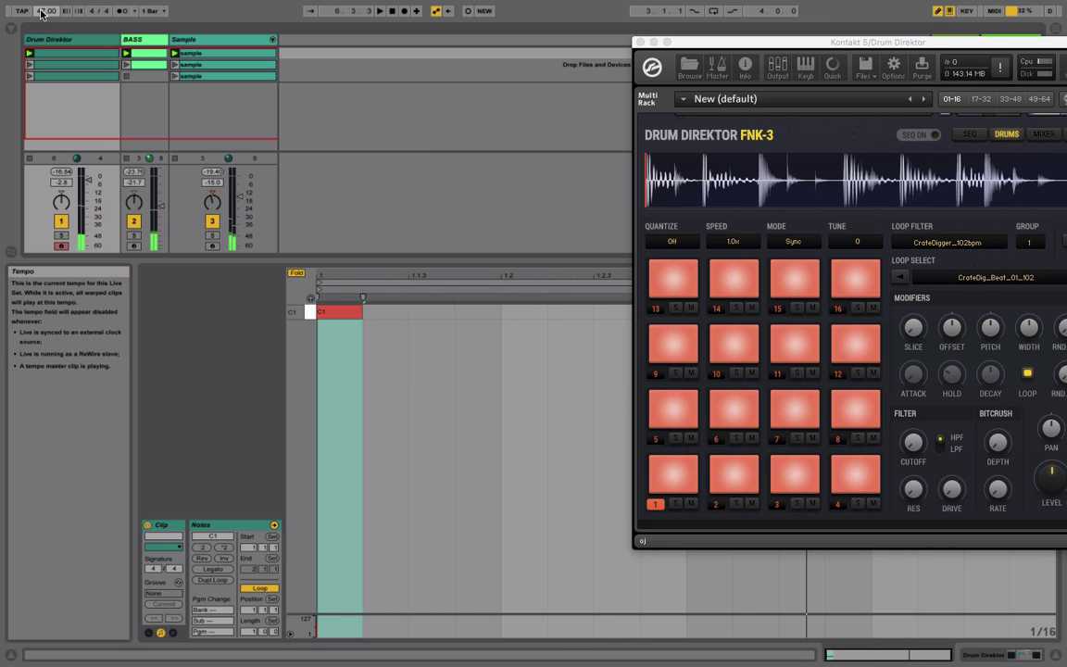
pyautogui.click(41, 12)
pyautogui.write('154')
pyautogui.press('Return')
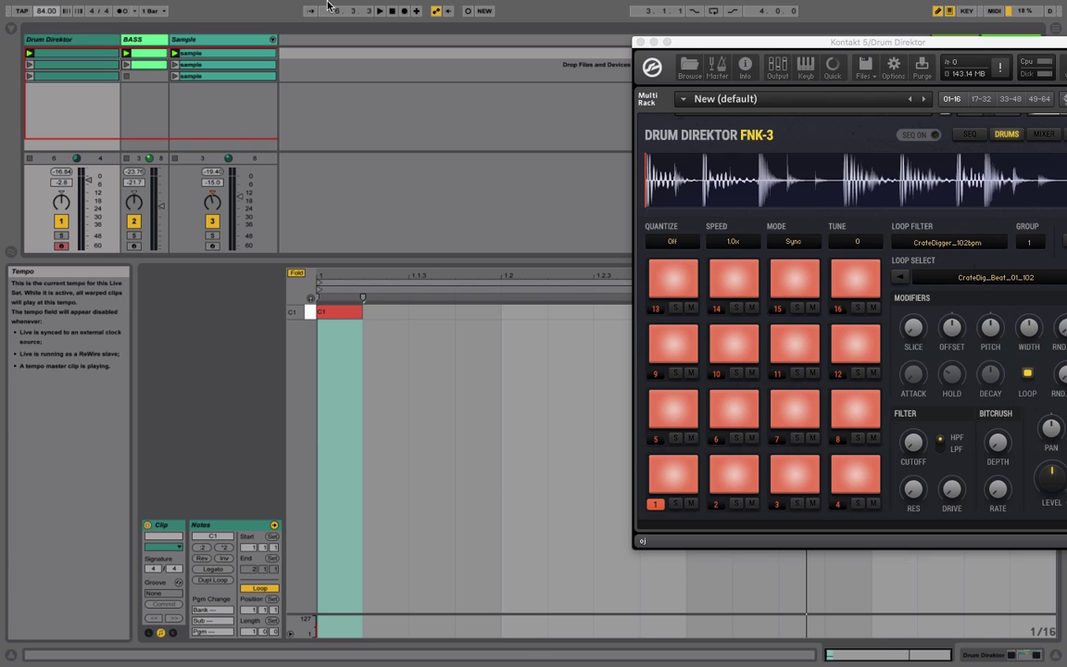
# - Turn off LOOP for pad 1's CrateDig_Beat_01_102 sample and play the set at 84 BPM
pyautogui.moveTo(780, 46); pyautogui.dragTo(453, 67)
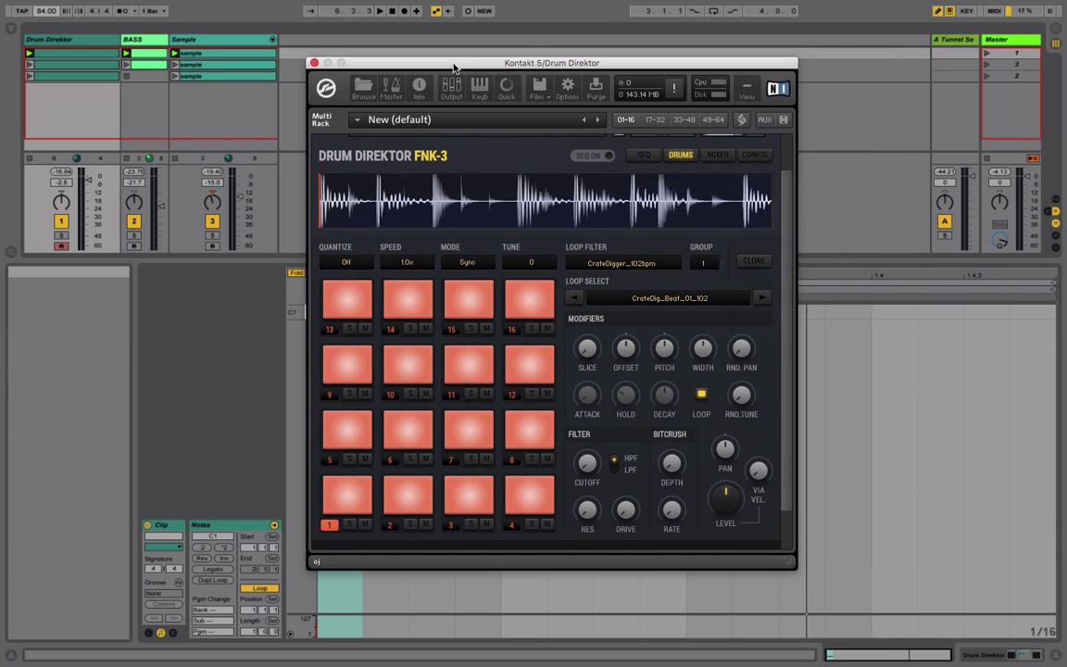
pyautogui.click(702, 396)
pyautogui.press('space')
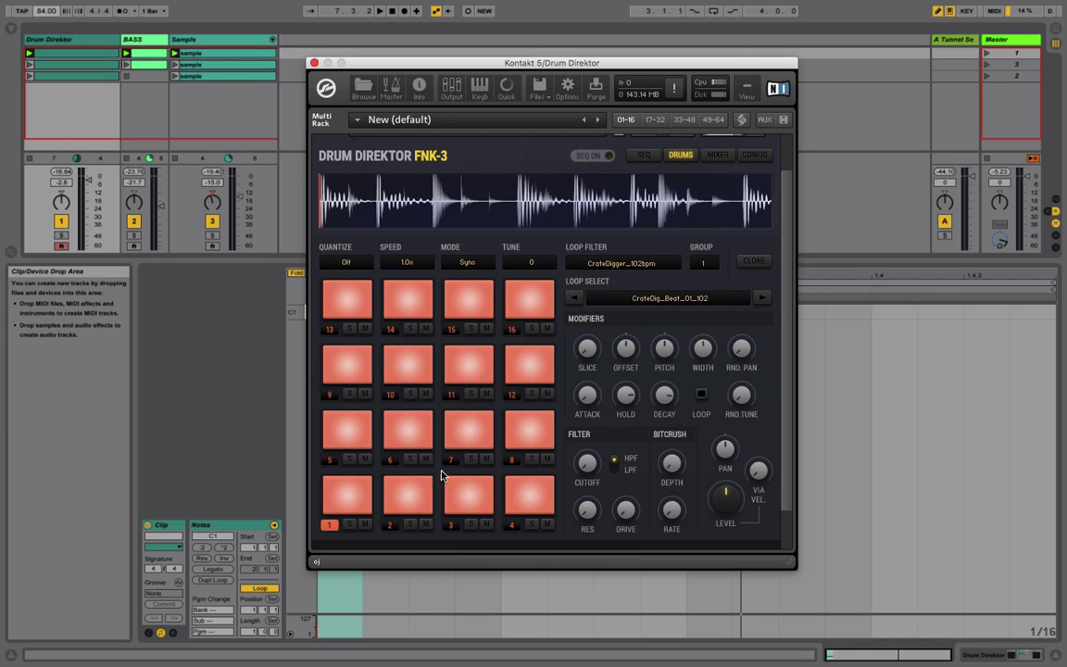
pyautogui.click(409, 501)
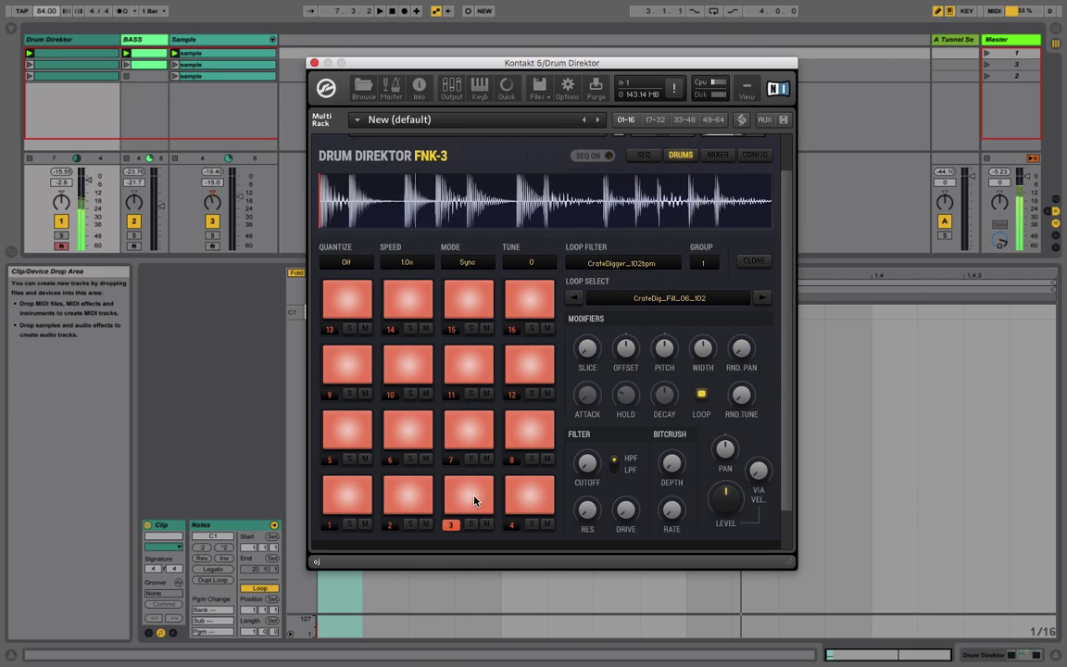
pyautogui.click(525, 508)
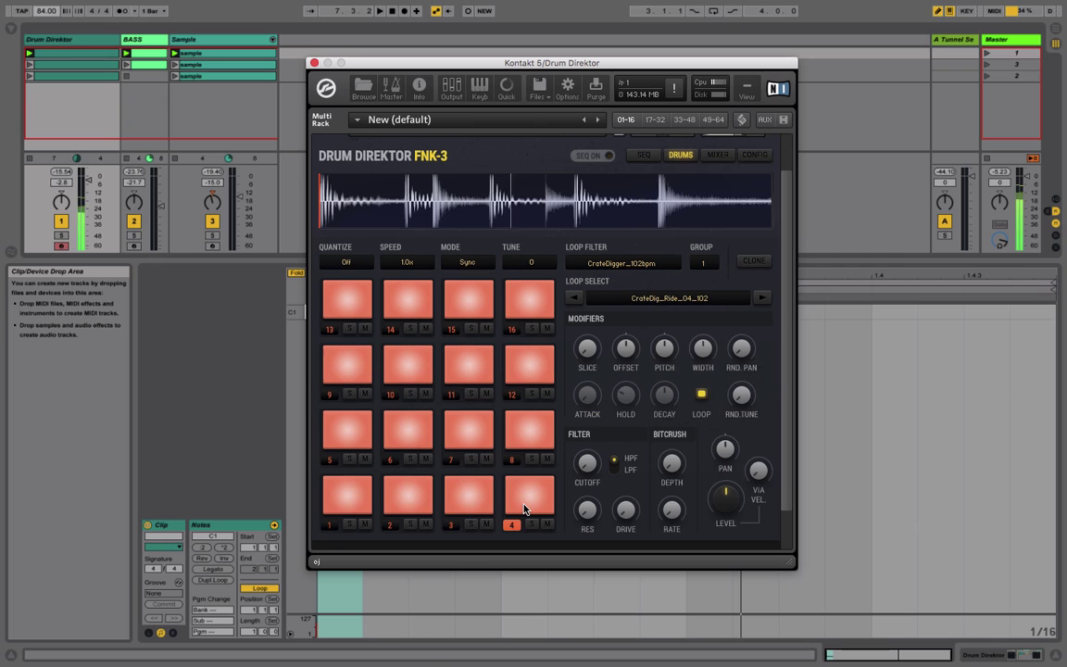
pyautogui.click(404, 501)
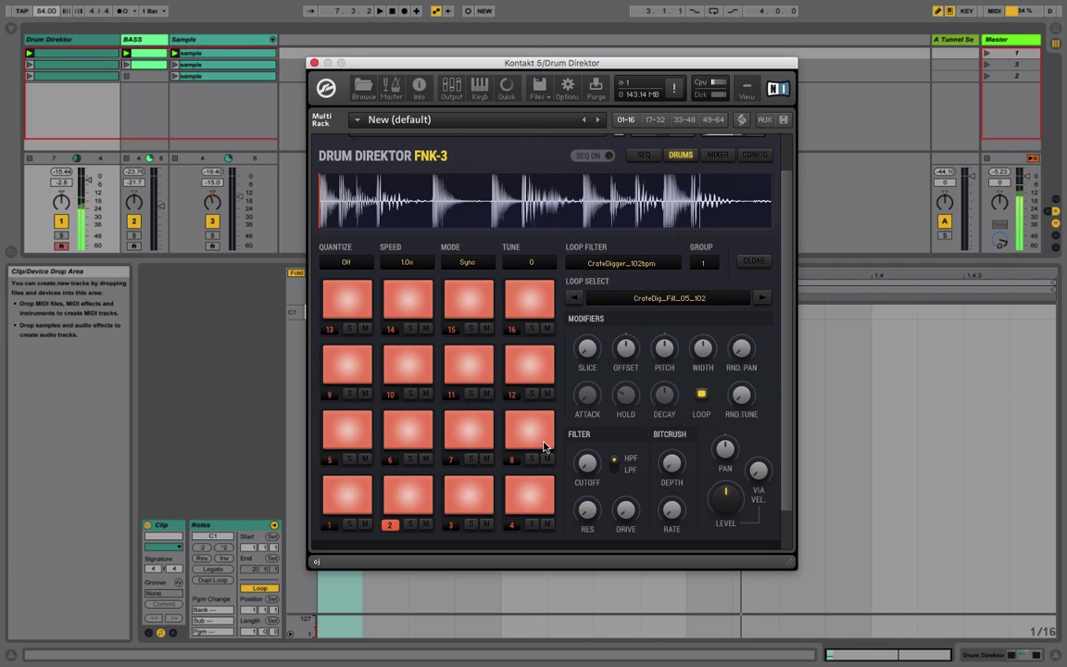
pyautogui.click(392, 11)
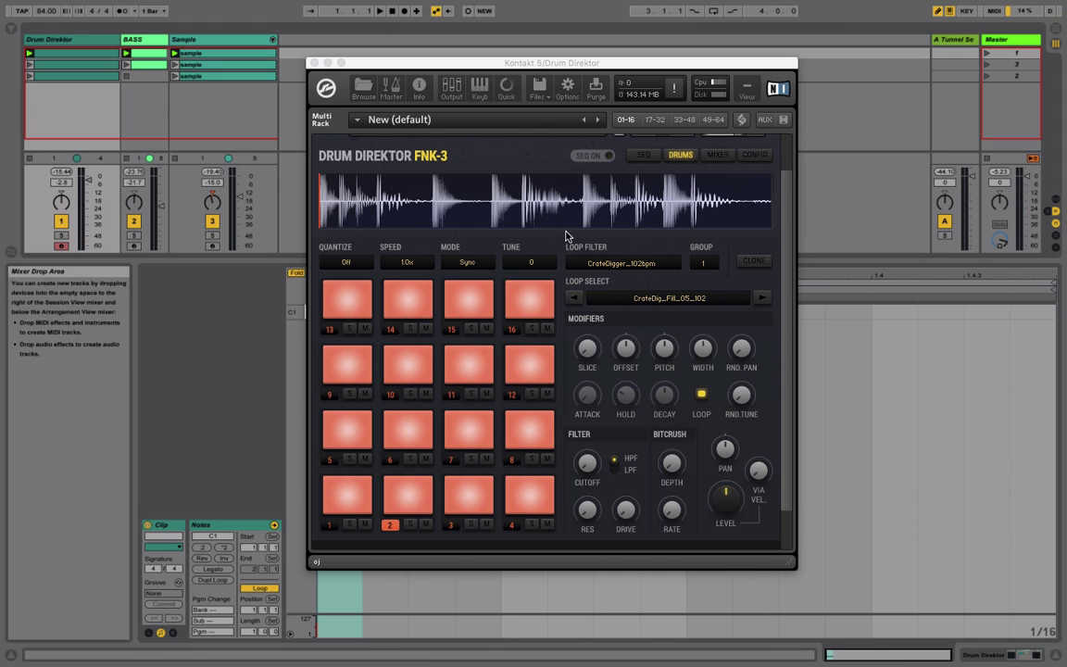
pyautogui.click(587, 466)
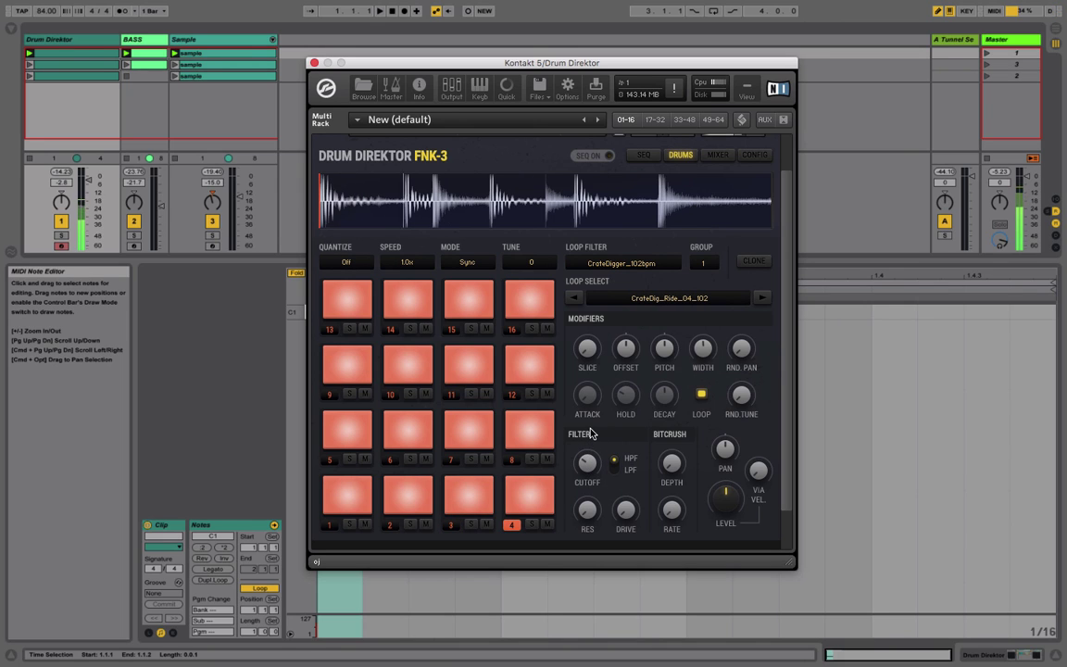
pyautogui.click(396, 12)
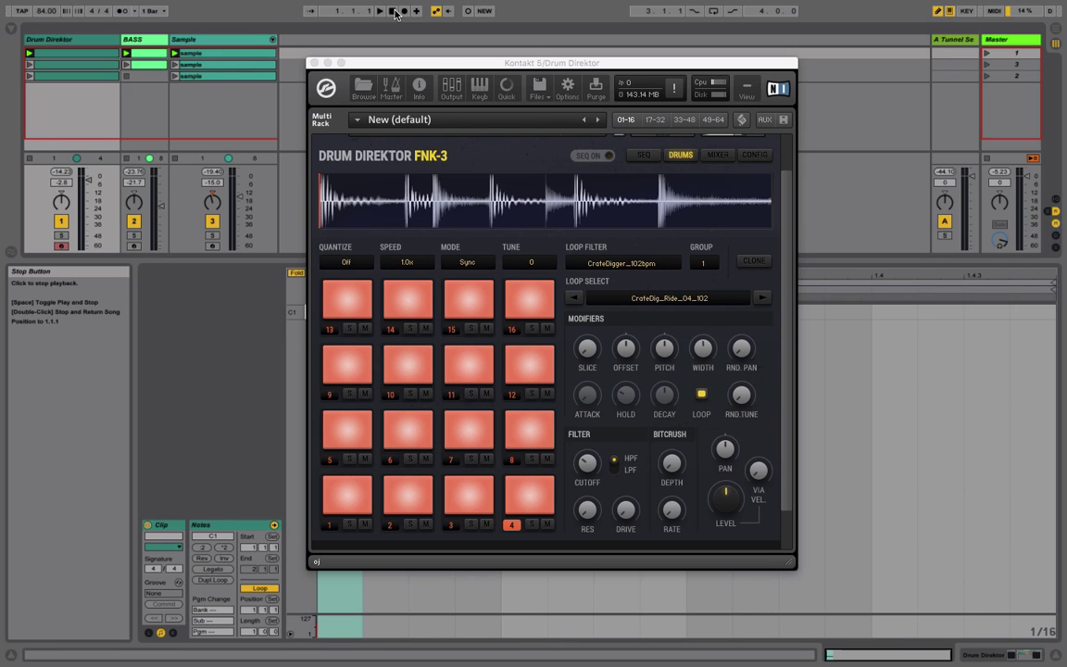
pyautogui.press('space')
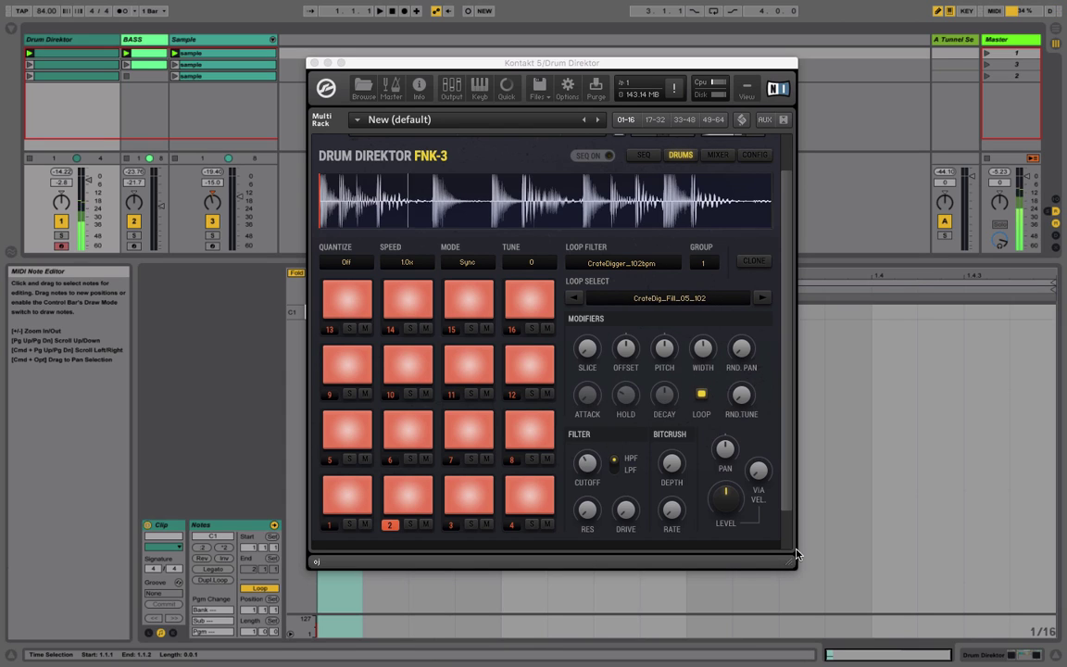
# - Audition pads through pad 4's CrateDig_Ride_04_102 loop, then stop Live's playback
pyautogui.click(675, 469)
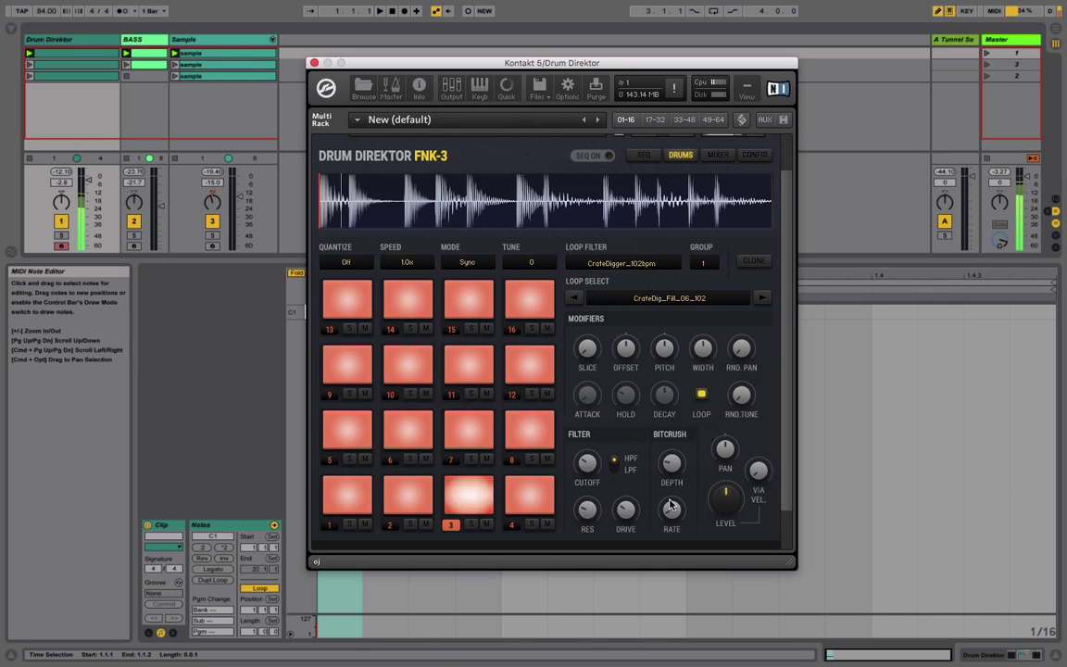
pyautogui.click(549, 505)
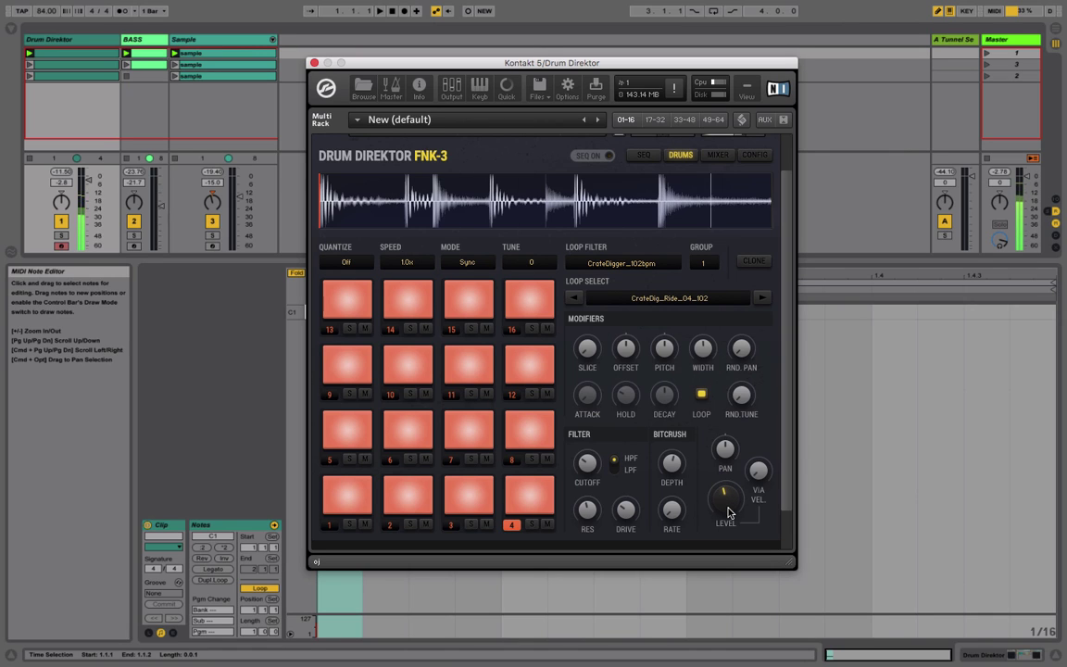
pyautogui.click(391, 16)
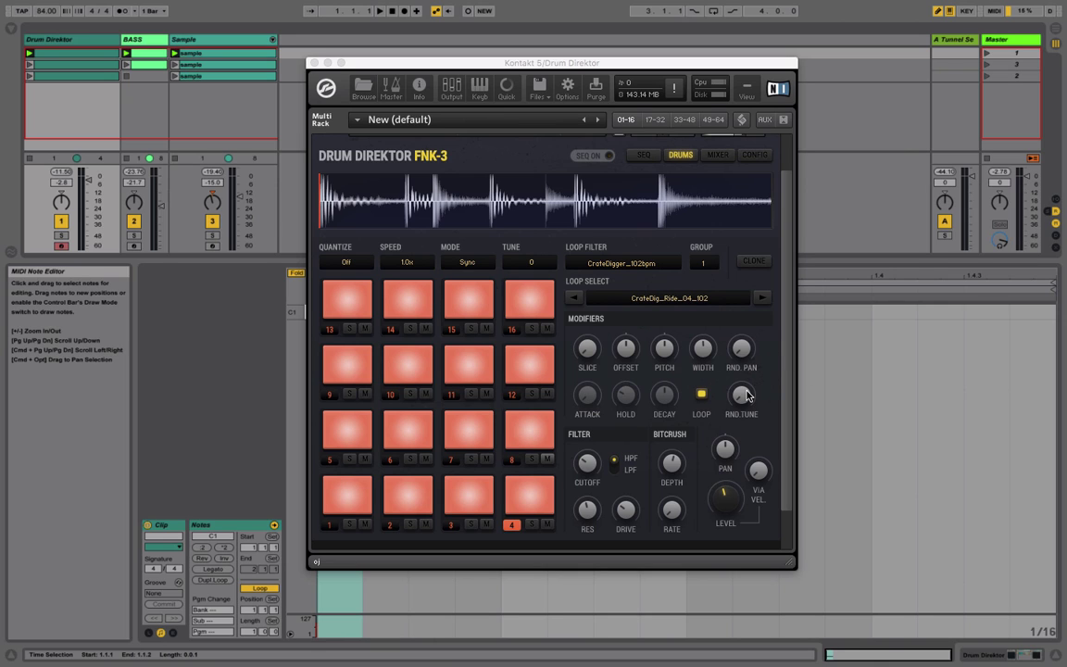
# - Launch the second clip, audition the fill loops on pads 3 and 2, then play and launch scene 3
pyautogui.click(29, 65)
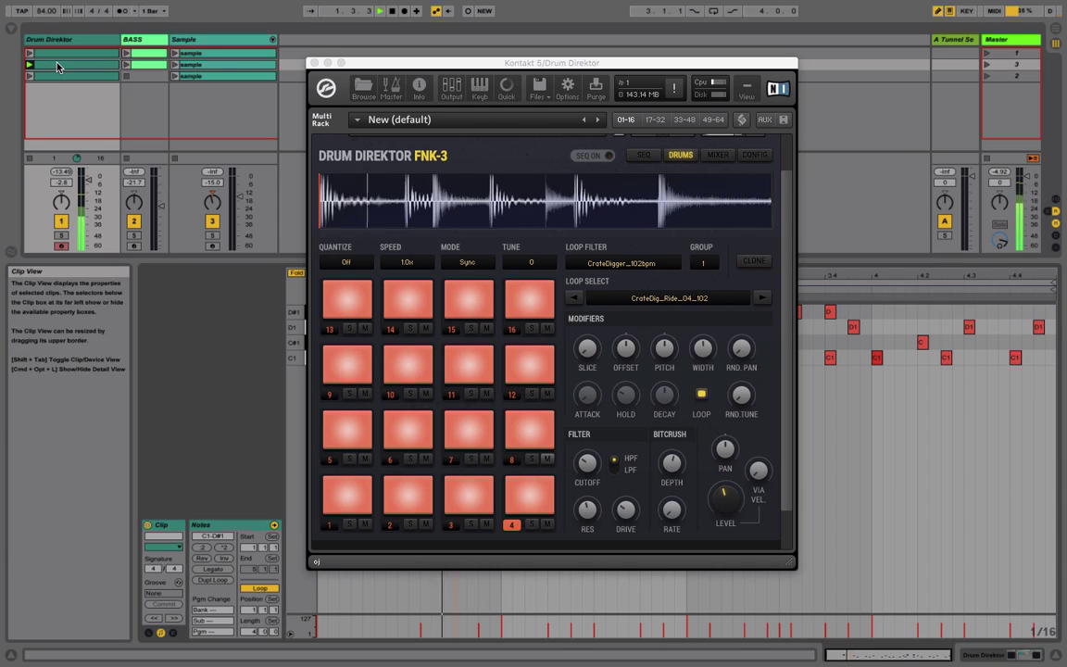
pyautogui.moveTo(376, 64); pyautogui.dragTo(141, 20)
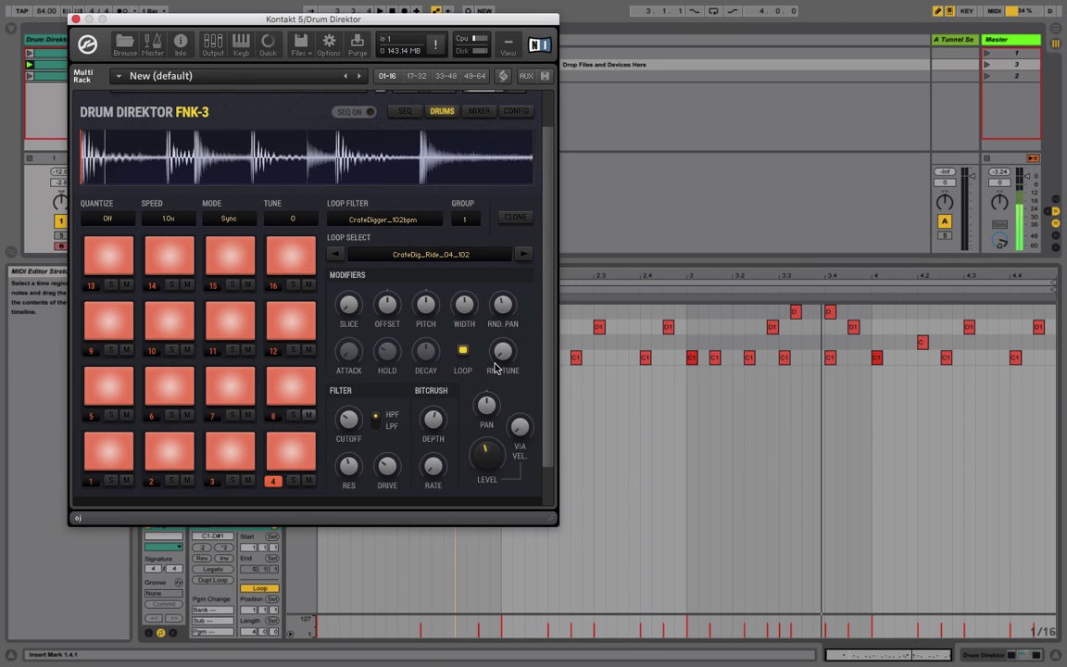
pyautogui.click(236, 454)
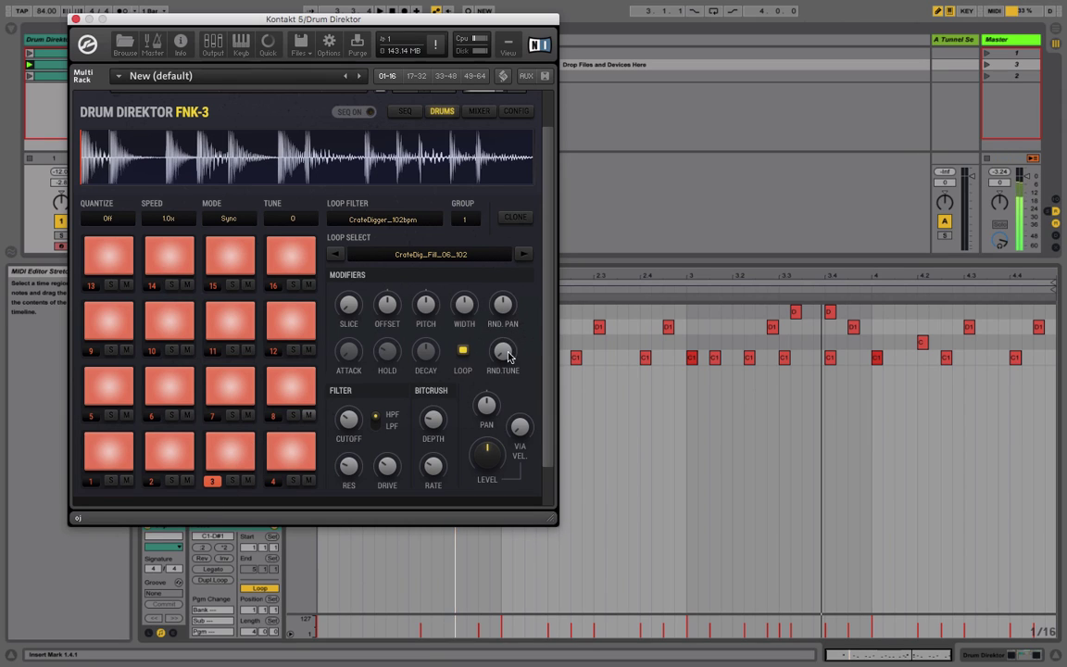
pyautogui.click(166, 448)
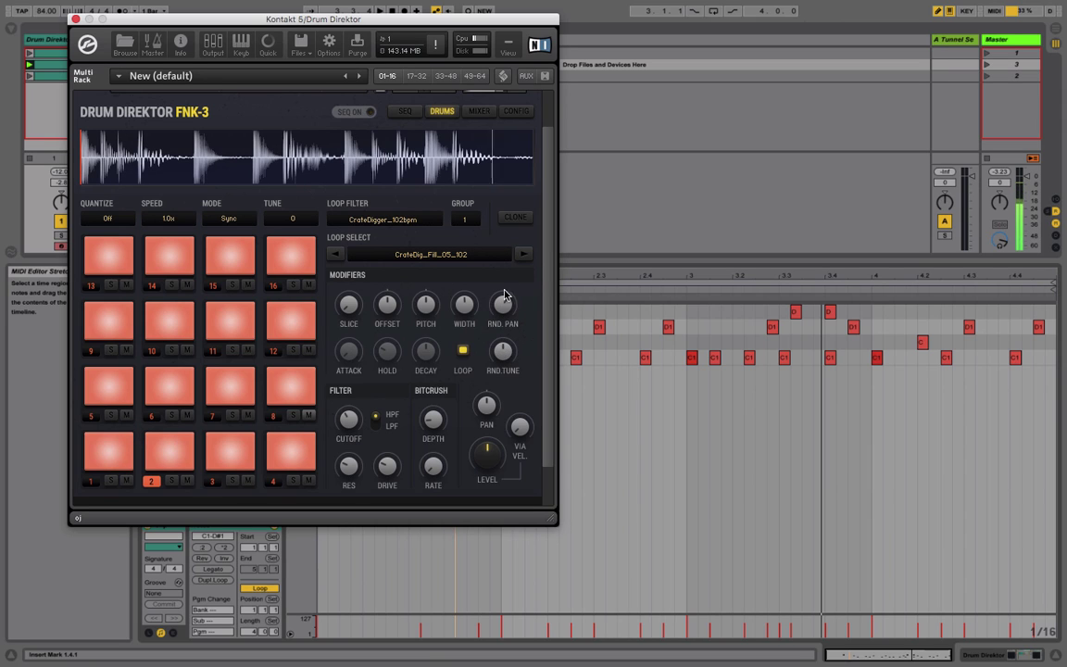
pyautogui.press('space')
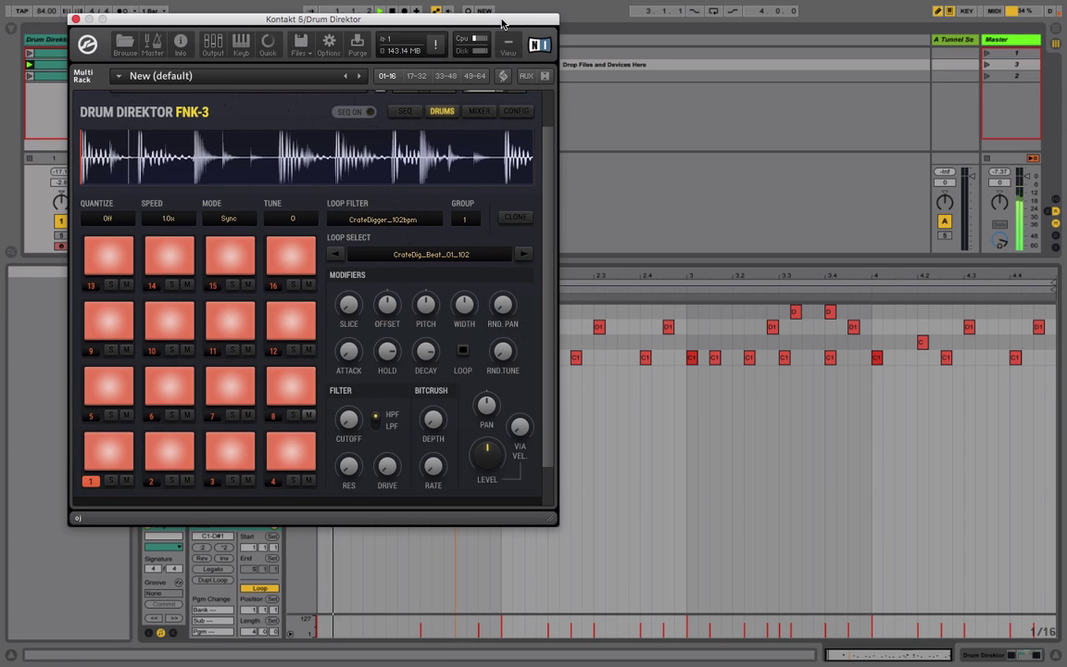
pyautogui.click(986, 67)
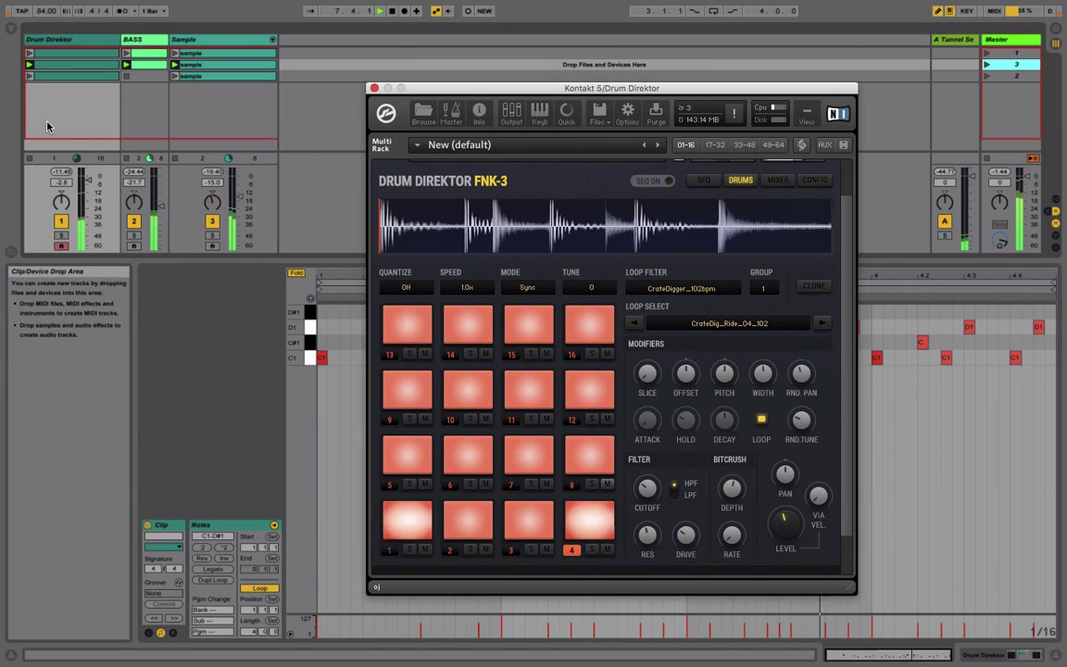
# - Launch the Drum Direktor second-slot clip to trigger the CrateDig_HiHatClosed and InRed_Tambo pads
pyautogui.click(32, 64)
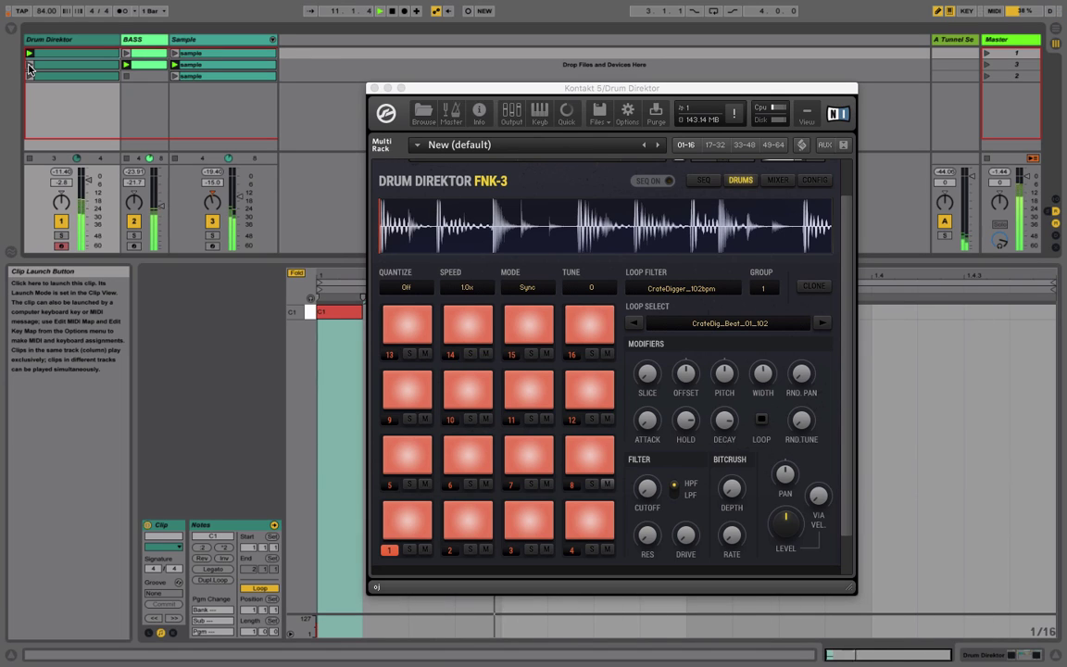
pyautogui.click(29, 66)
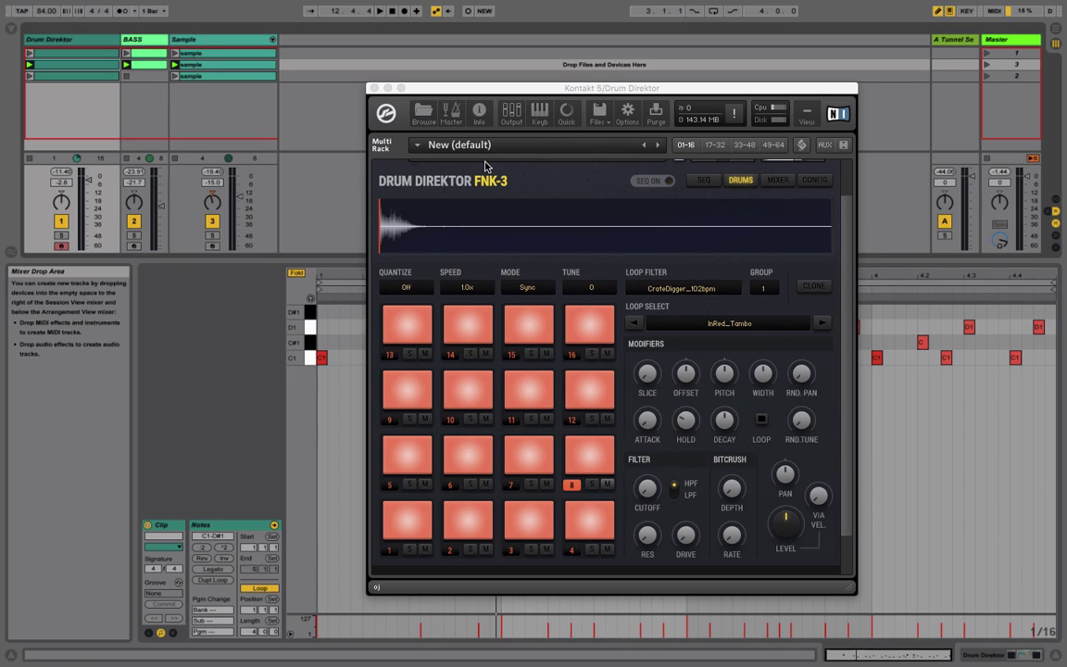
# - During playback, set pad 6 (InRed_CrashRide) and pad 5 (CrateDig_HiHatClosed) to group 2
pyautogui.press('space')
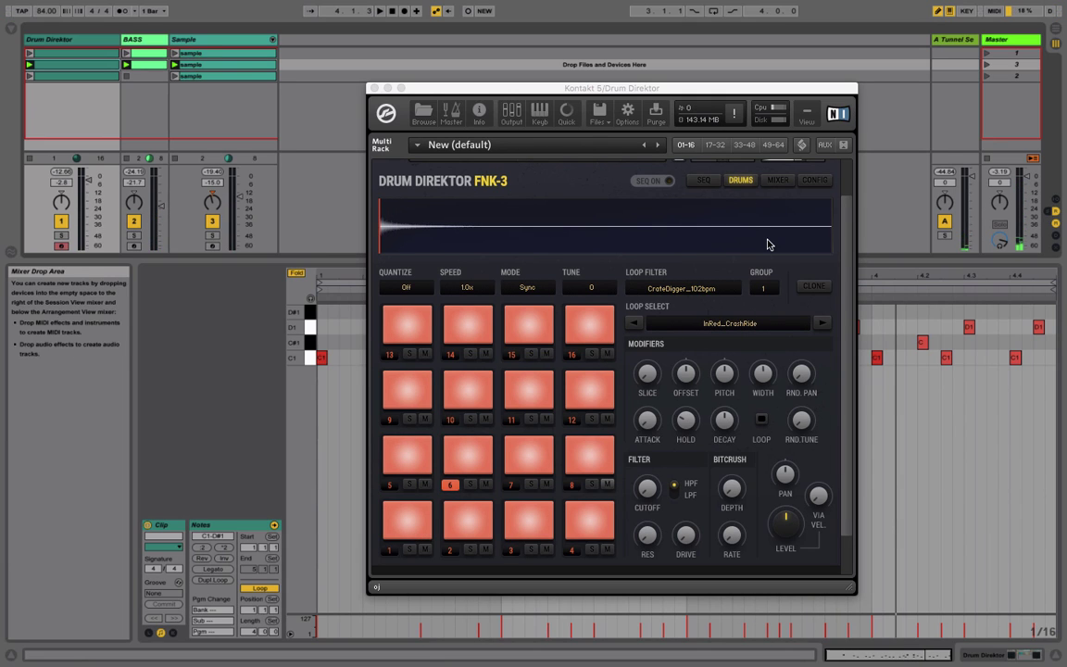
pyautogui.scroll(3, 767, 244)
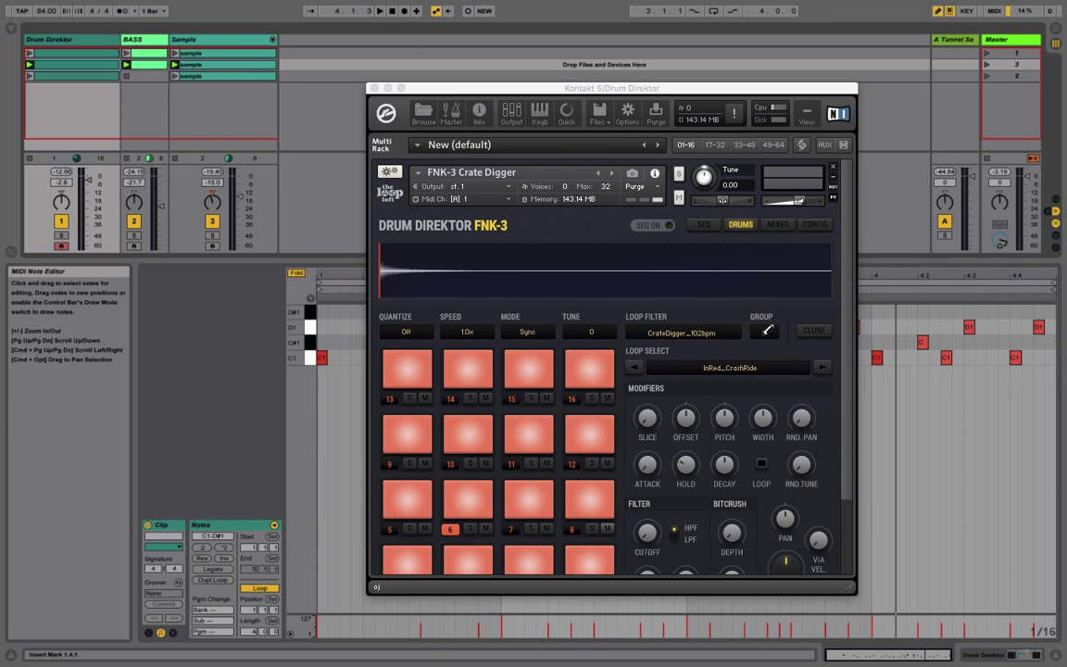
pyautogui.click(765, 332)
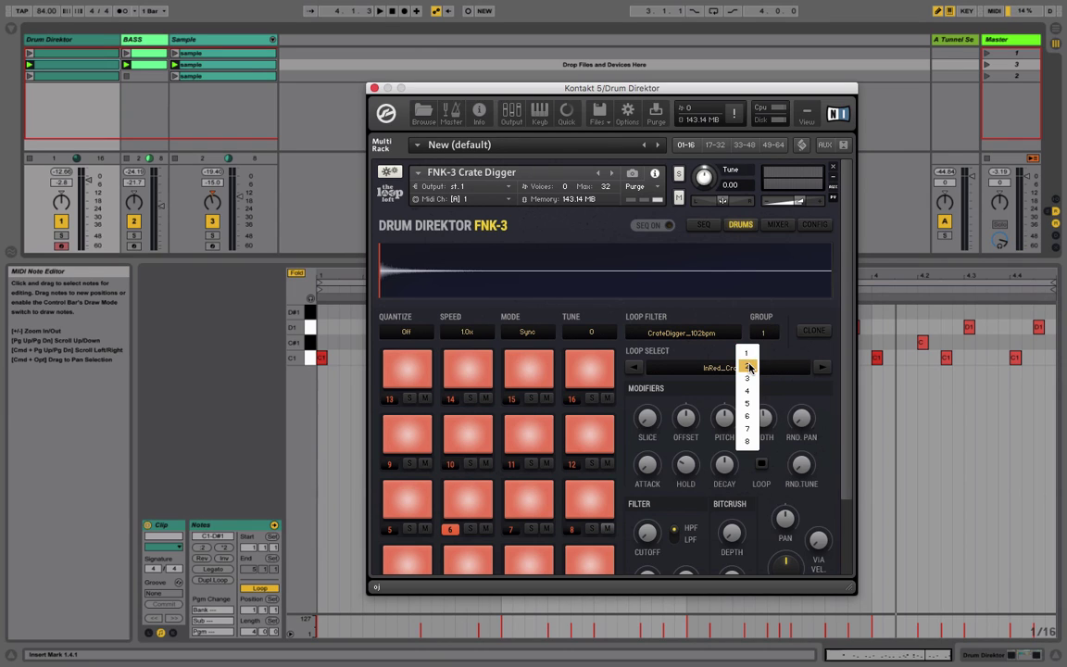
pyautogui.click(749, 367)
pyautogui.click(765, 334)
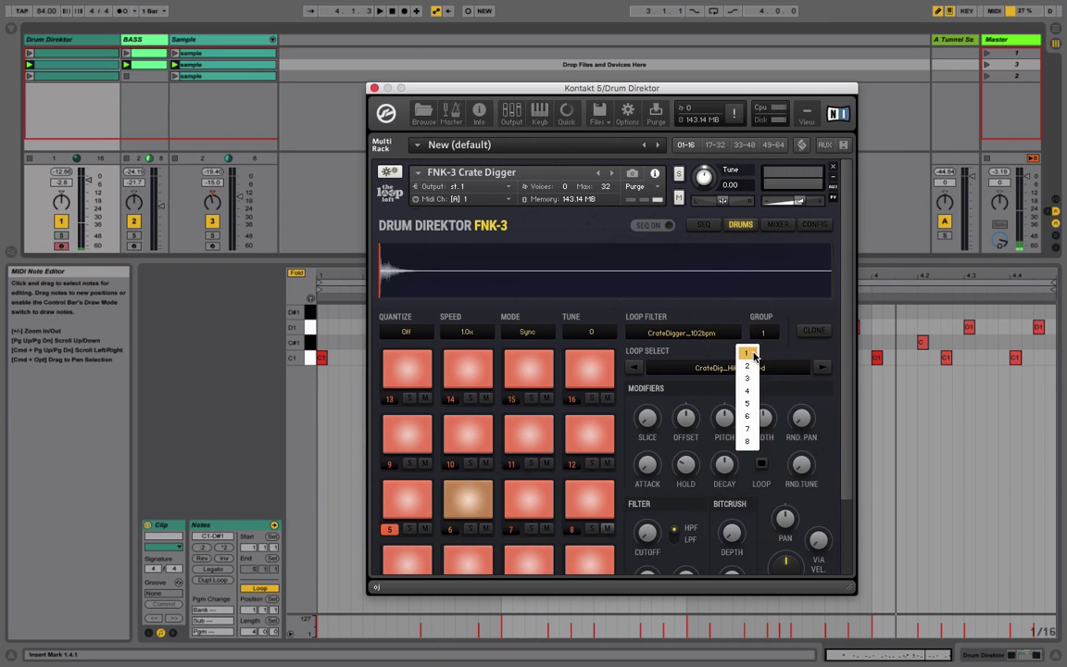
pyautogui.click(750, 367)
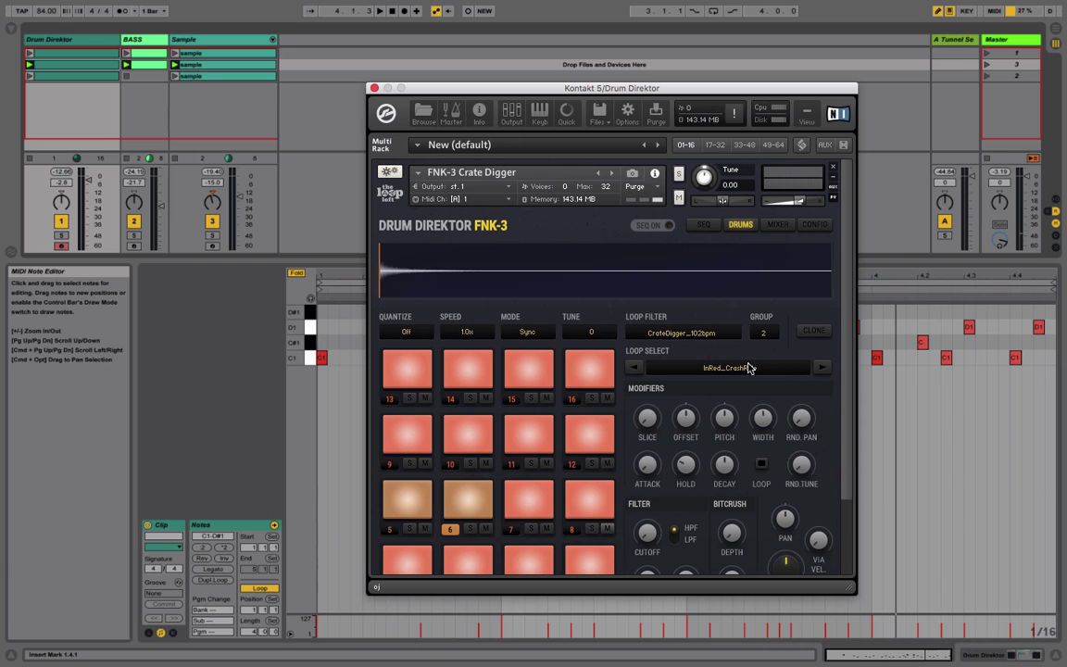
# - Play the groove and enable Session Record to overdub E1 and F1 notes from pads 5 and 6
pyautogui.press('space')
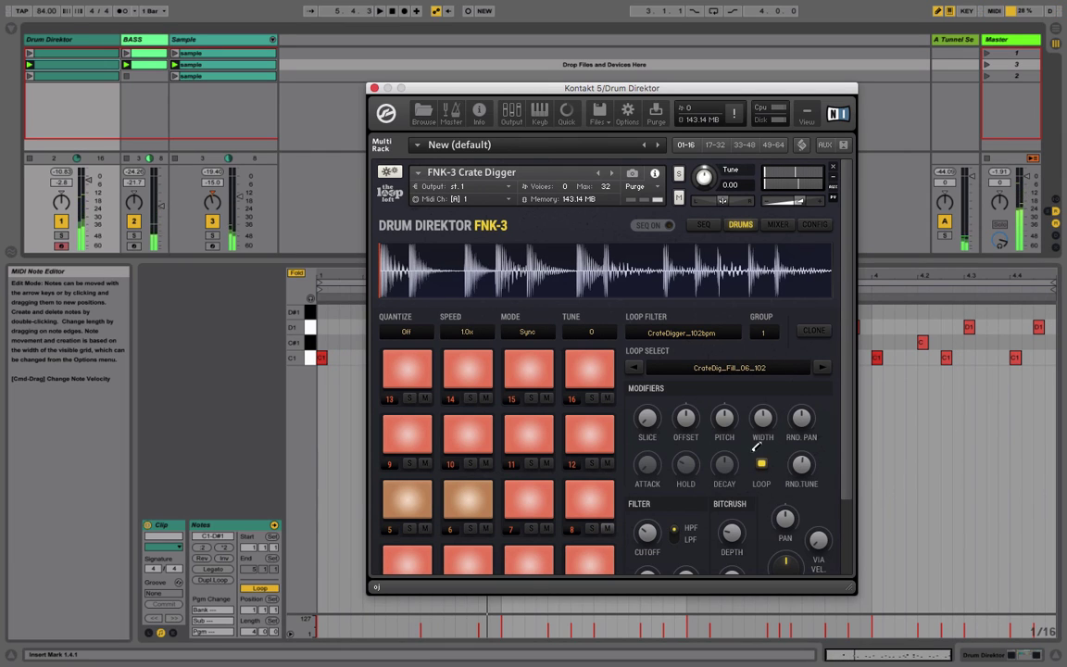
pyautogui.scroll(-5, 758, 443)
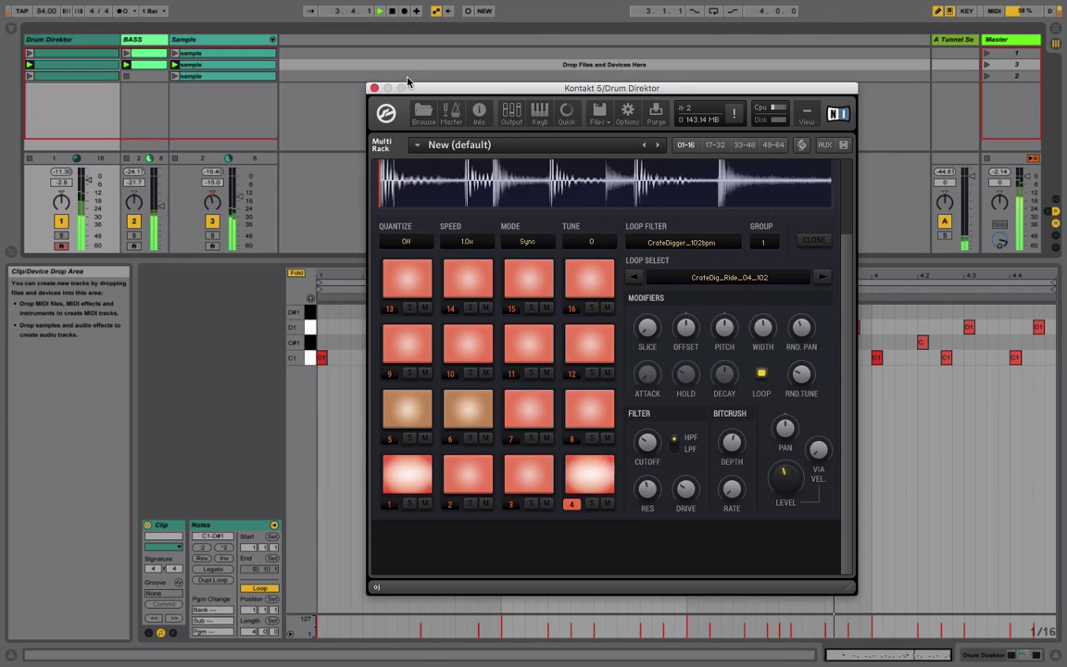
pyautogui.click(468, 11)
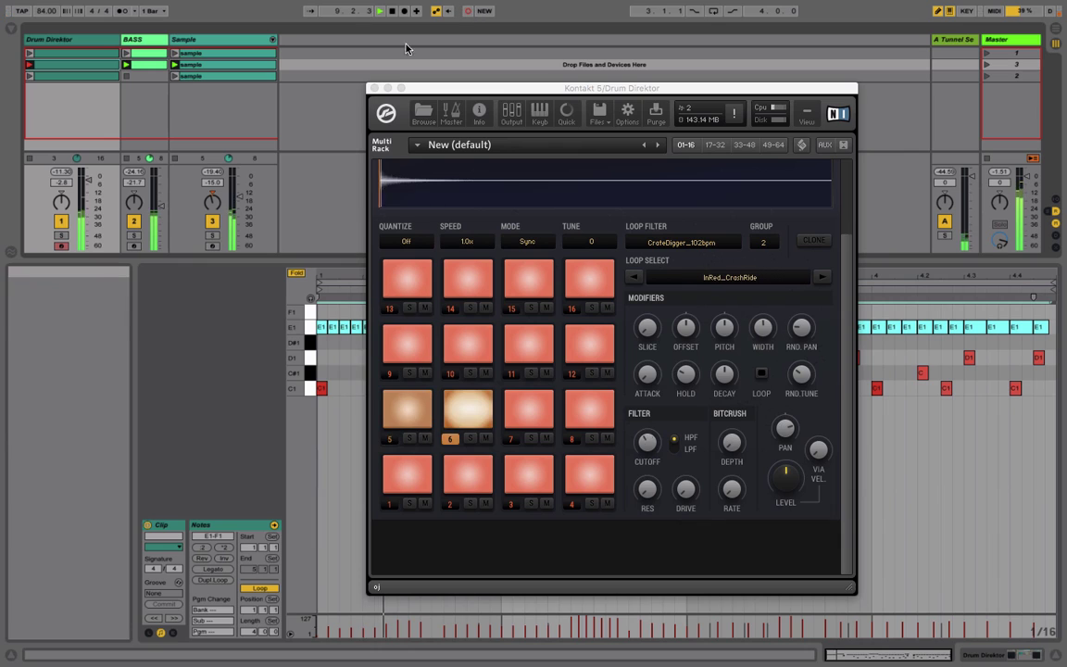
# - Close the Kontakt window, lower the Drum Direktor track to -5.0 dB, and stop recording
pyautogui.click(374, 88)
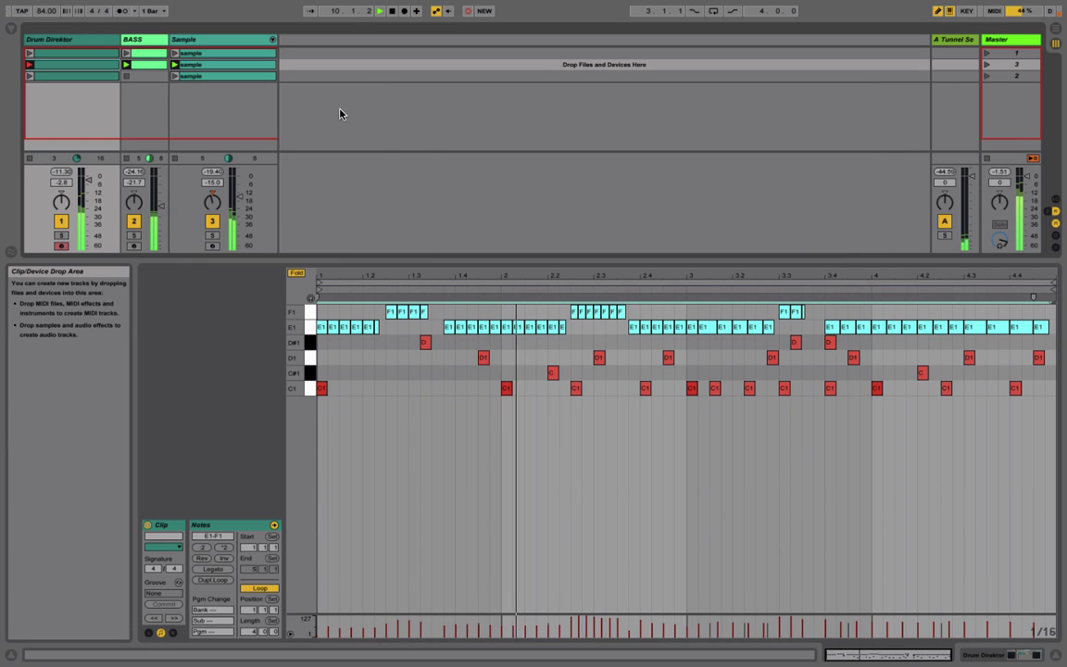
pyautogui.moveTo(87, 181); pyautogui.dragTo(87, 186)
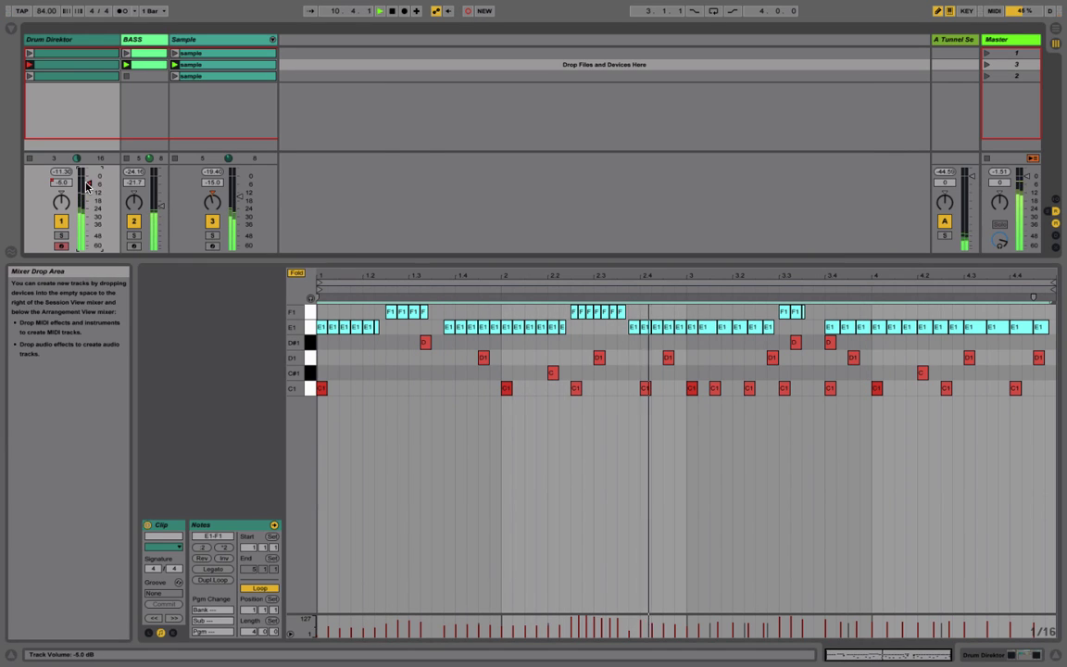
pyautogui.click(468, 10)
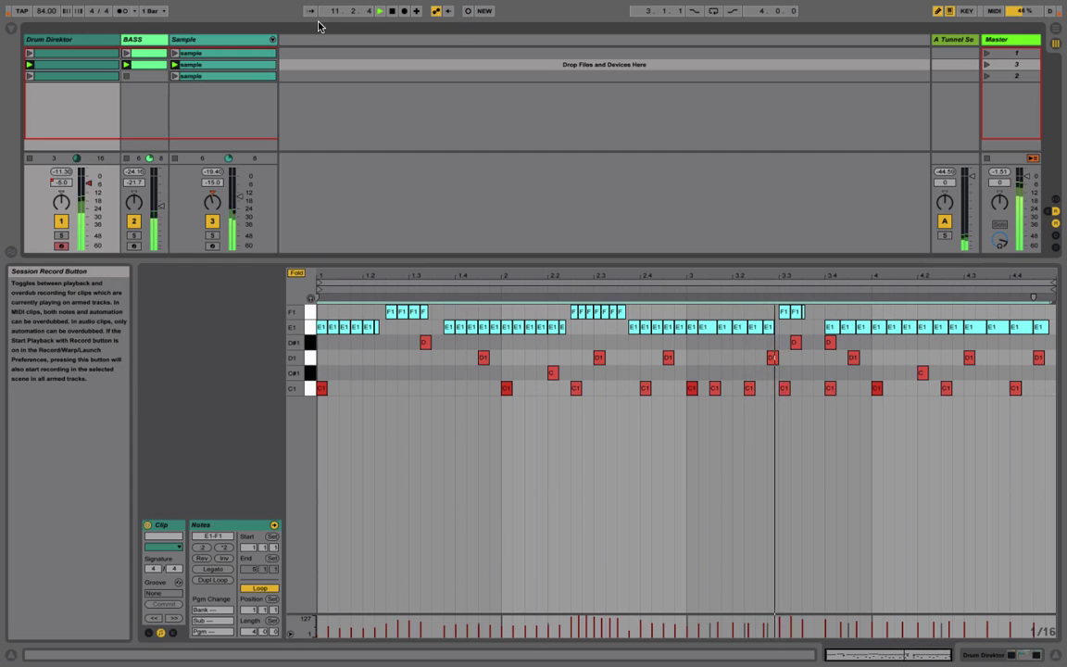
# - Reopen the Kontakt Drum Direktor window from the track's devices
pyautogui.click(47, 39)
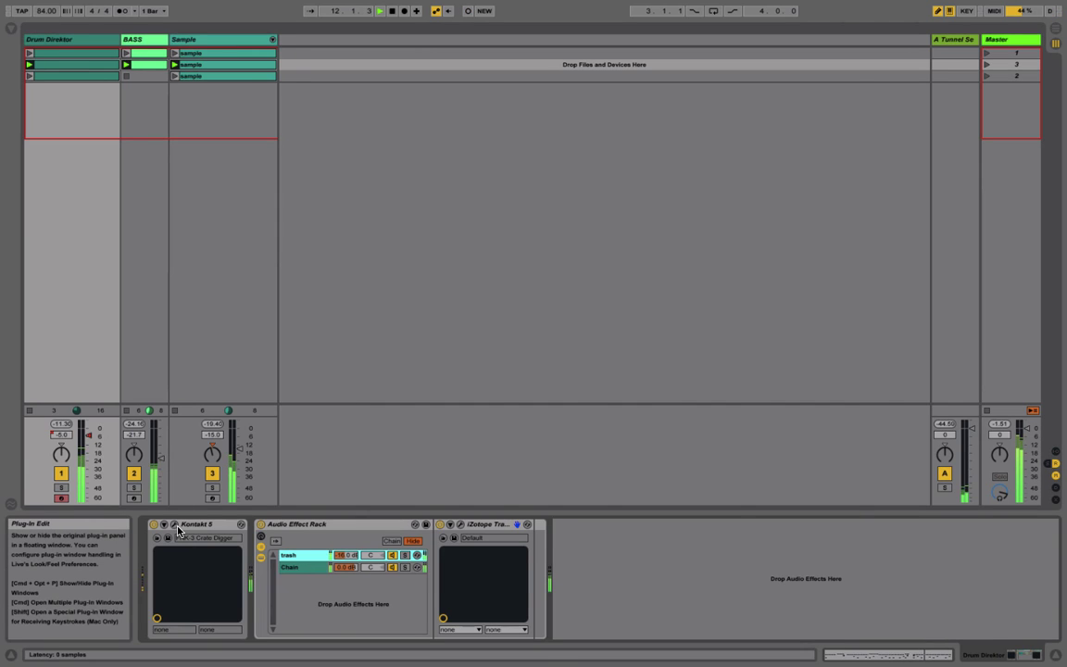
pyautogui.click(174, 525)
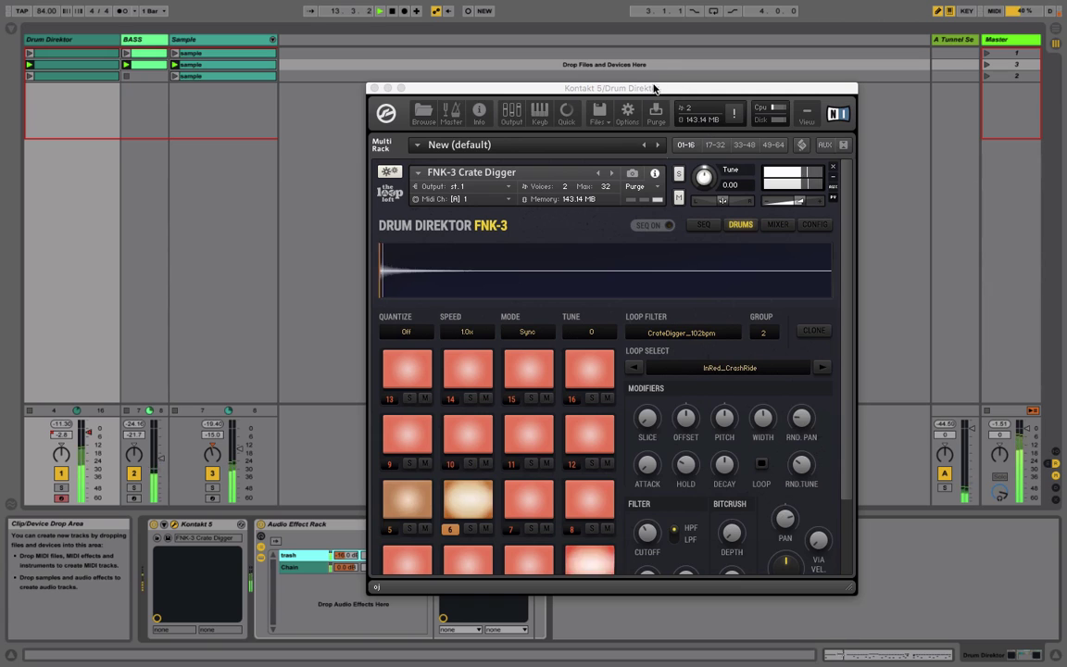
pyautogui.scroll(-1, 680, 261)
pyautogui.scroll(-3, 680, 260)
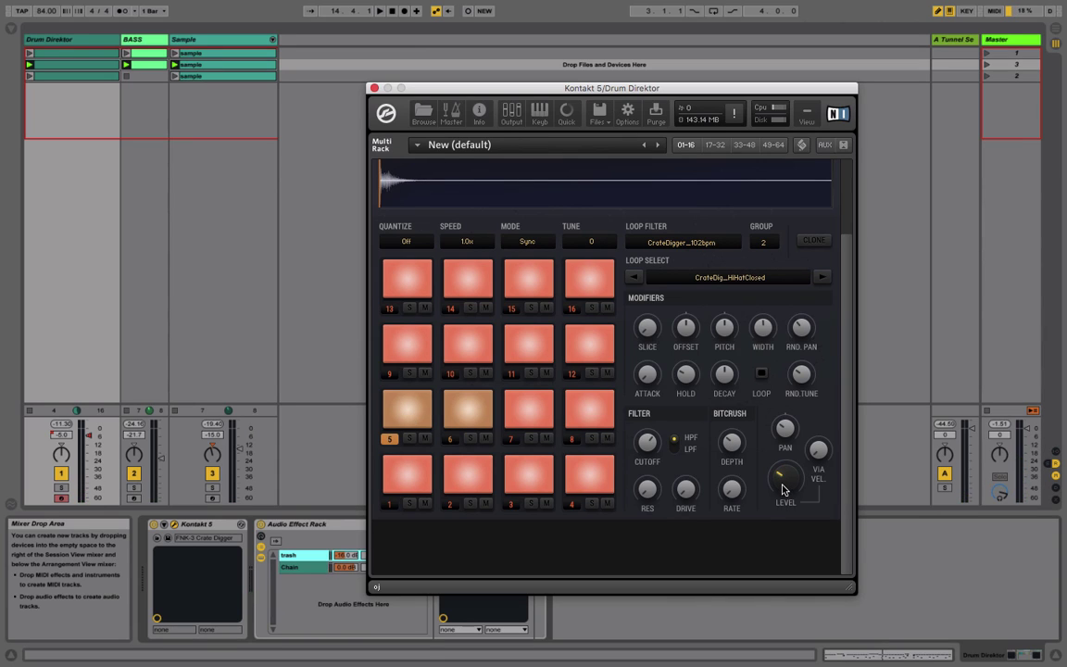
# - Audition the tambourine sounds on pads 7 and 8
pyautogui.click(540, 413)
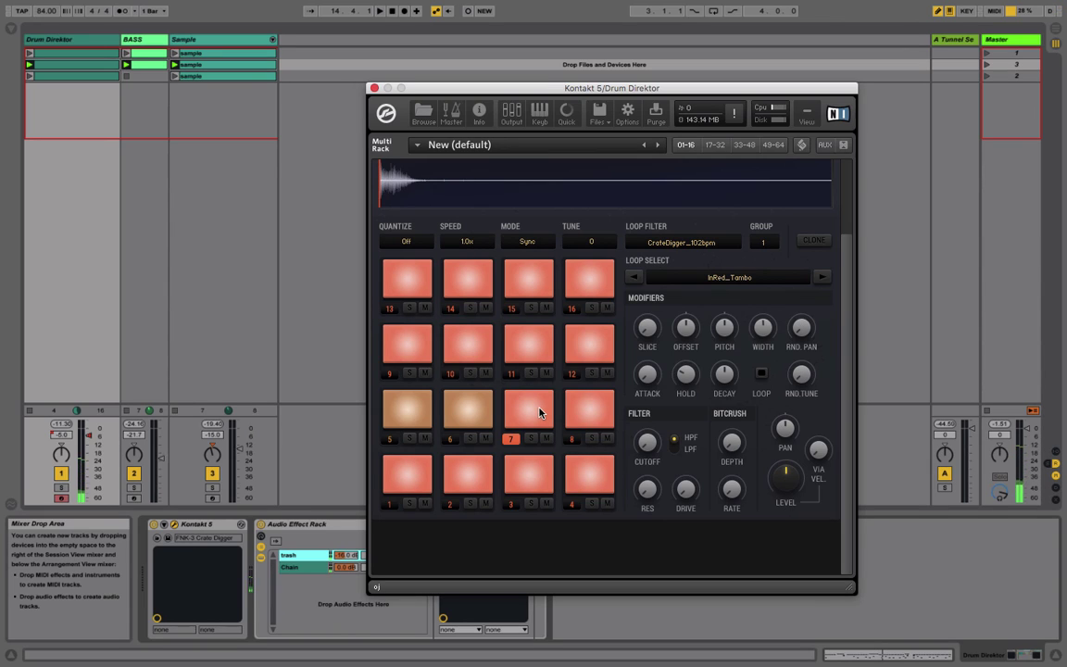
pyautogui.click(596, 403)
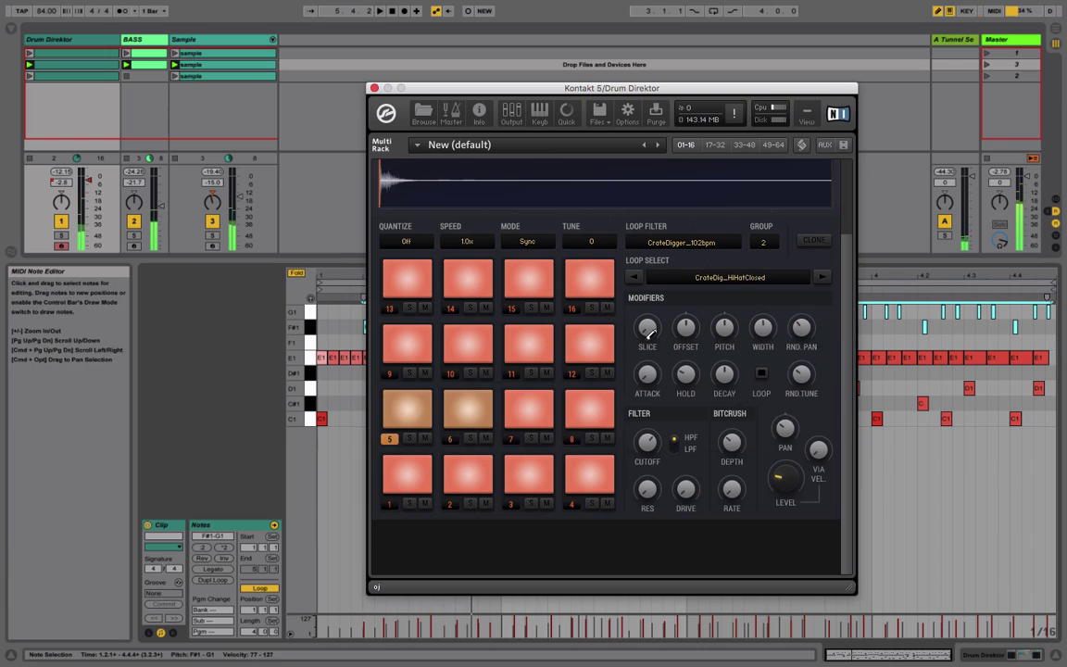
# - Assign pads 7 and 8 both to group 3, then resume playback
pyautogui.click(536, 400)
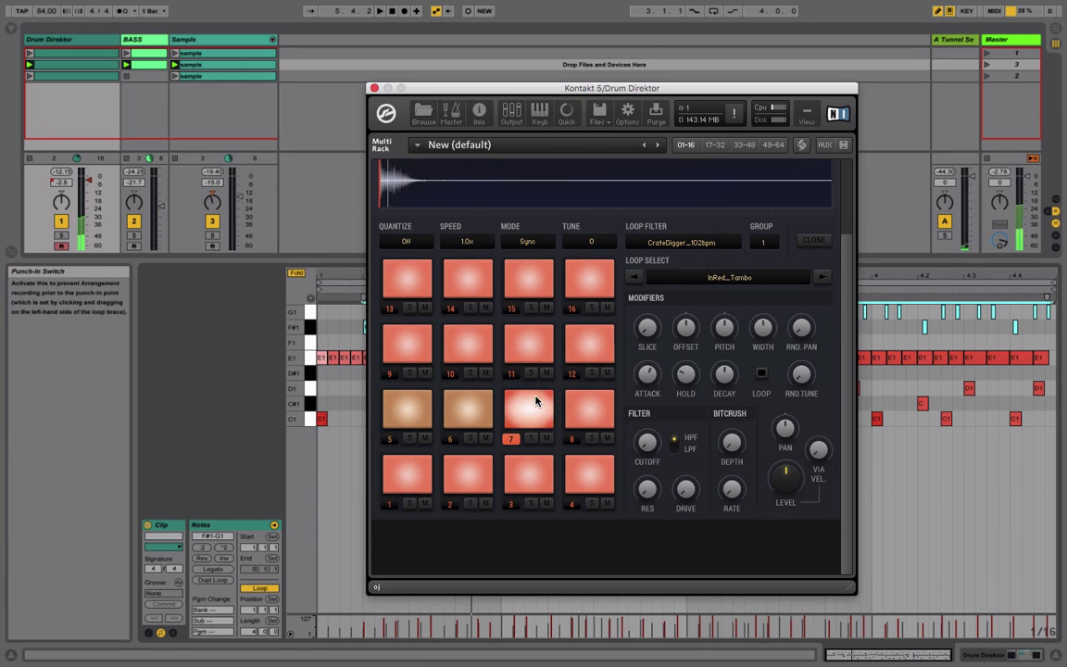
pyautogui.click(763, 242)
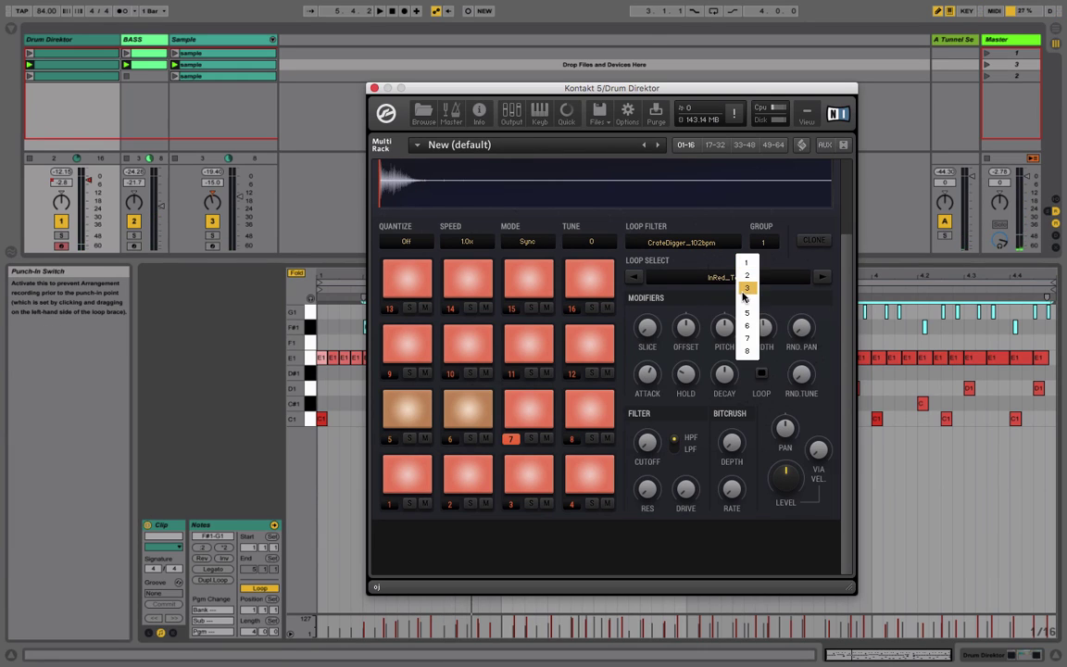
pyautogui.click(747, 289)
pyautogui.click(601, 413)
pyautogui.click(763, 242)
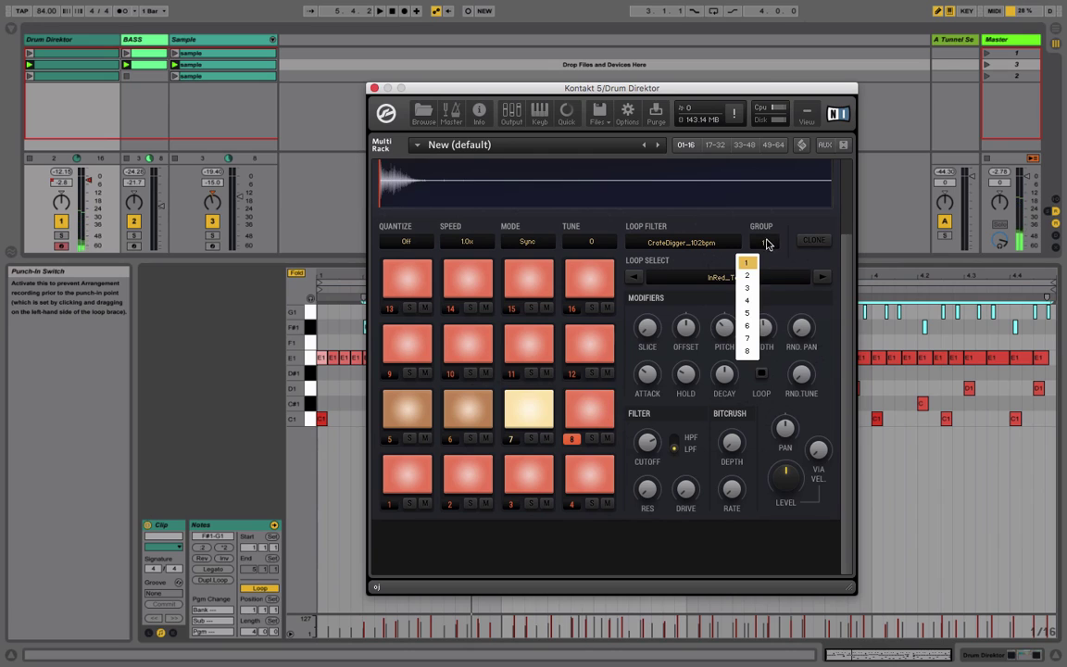
pyautogui.click(750, 296)
pyautogui.press('space')
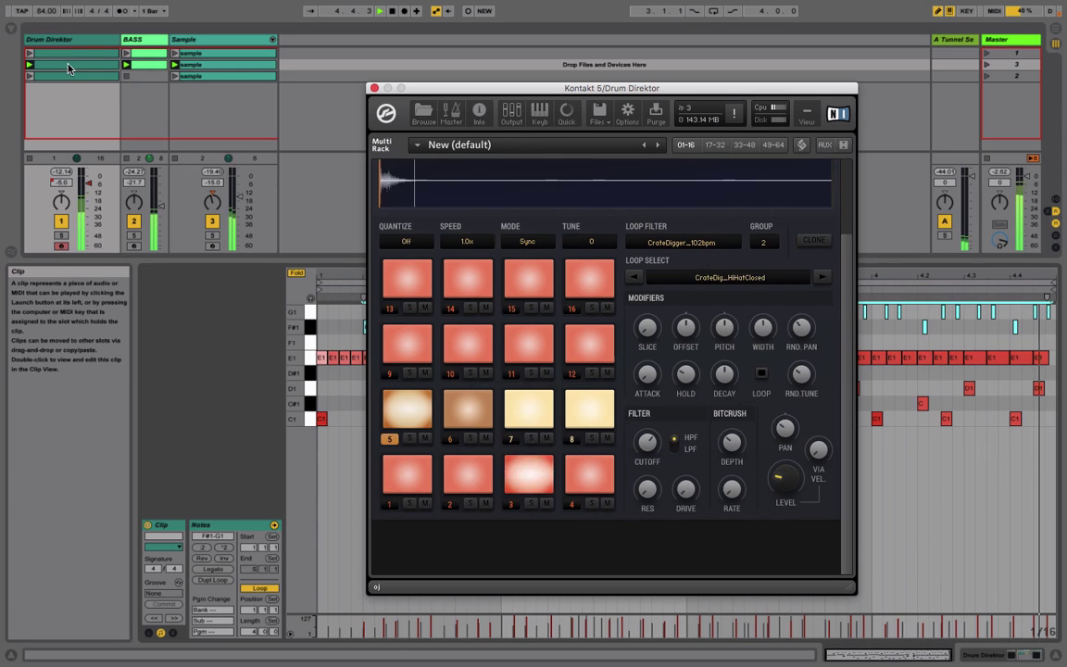
# - Close the Kontakt window, launch scene 3 from the Master column, then stop the Drum Direktor clip
pyautogui.click(126, 162)
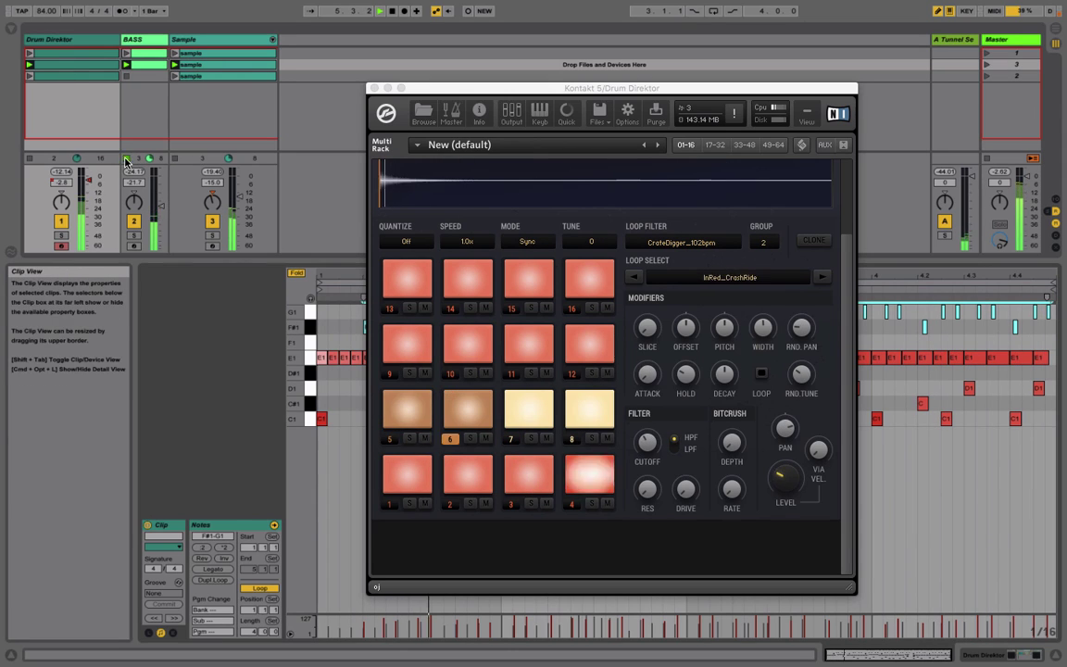
pyautogui.click(375, 89)
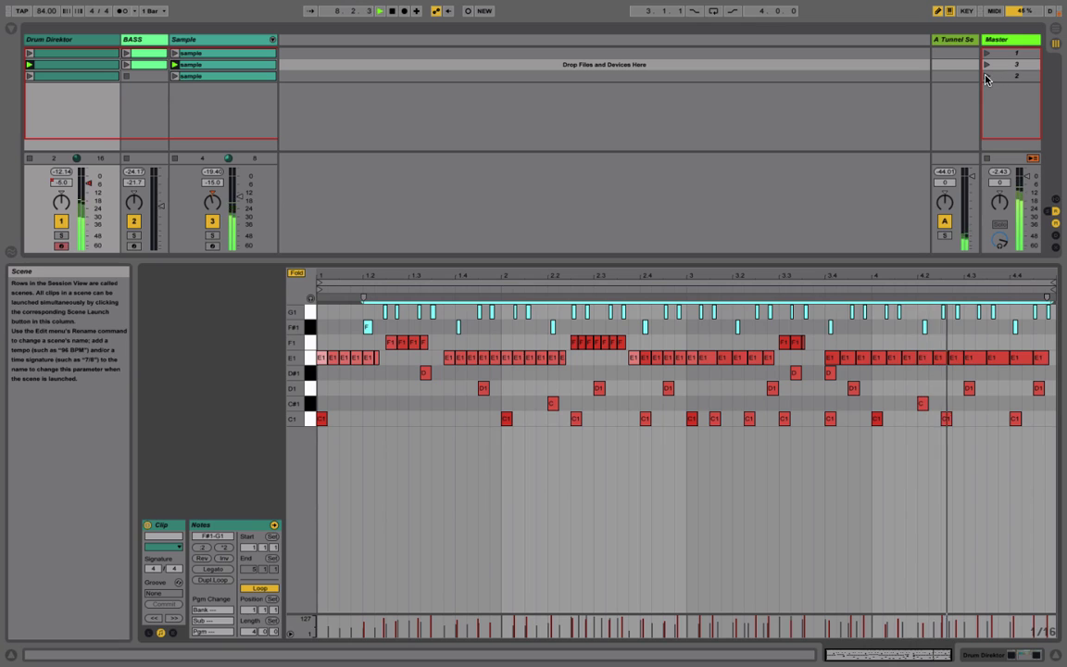
pyautogui.click(986, 76)
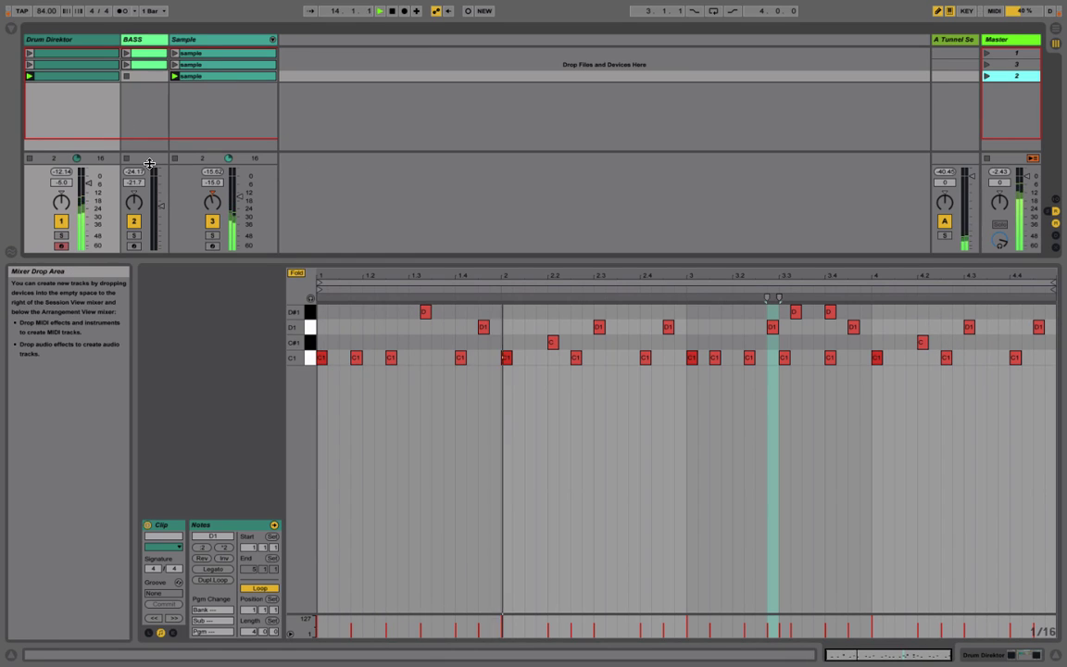
pyautogui.click(27, 160)
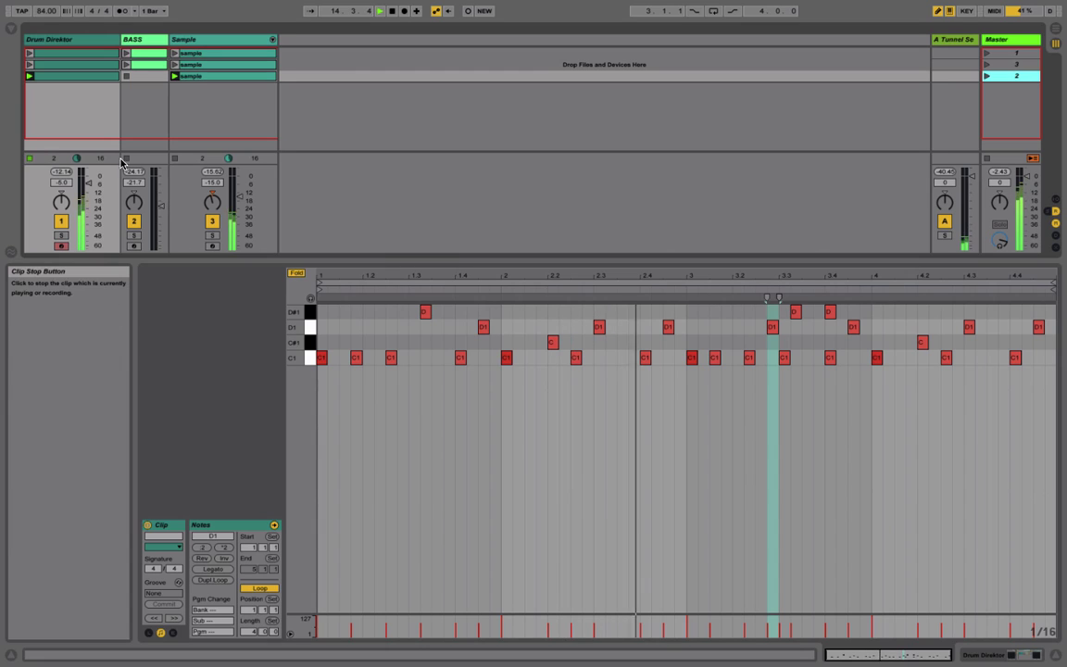